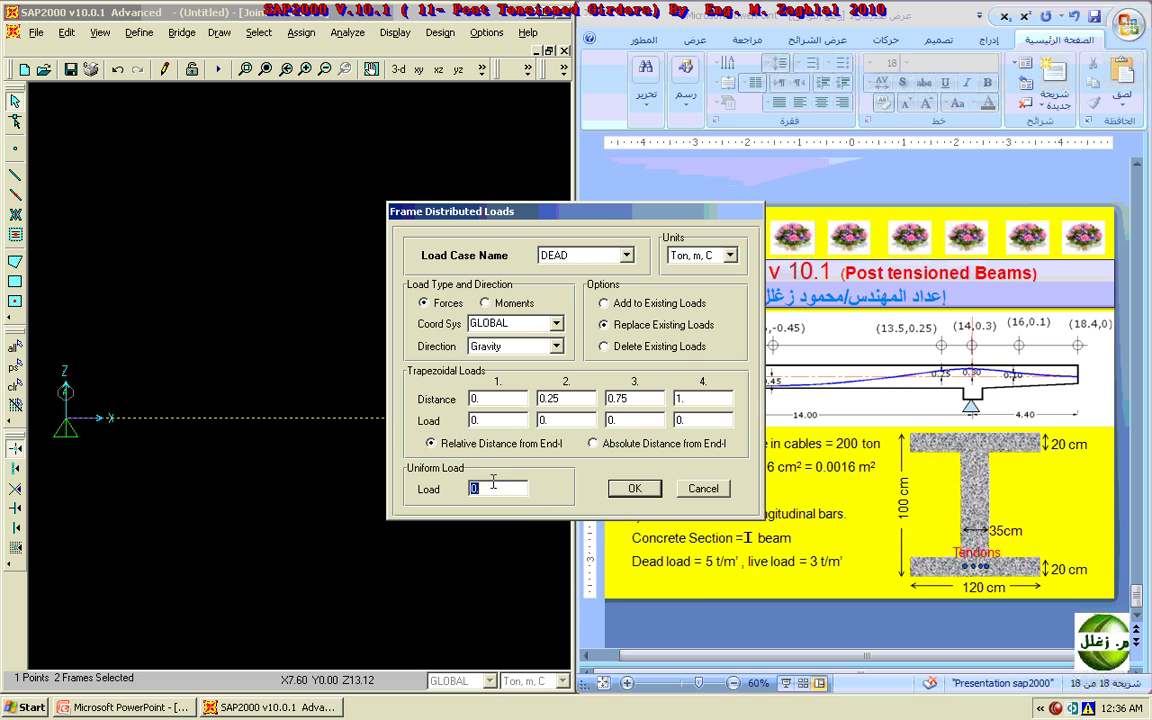
Apply a uniform gravity load of 5 t/m to both beam spans for the DEAD load case.
type("5")
key("Return")
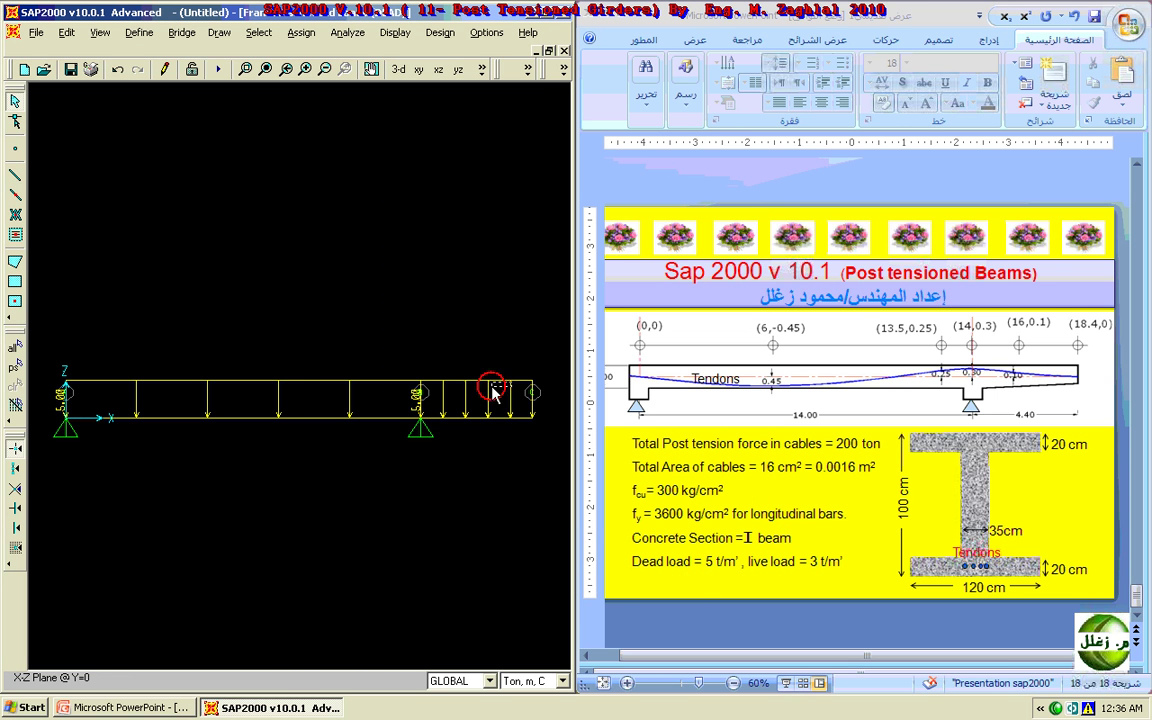
Assign a uniform gravity distributed load of 3 t/m to both beam spans under the LIVE load case.
left_click_drag(489, 391, 249, 429)
left_click(303, 33)
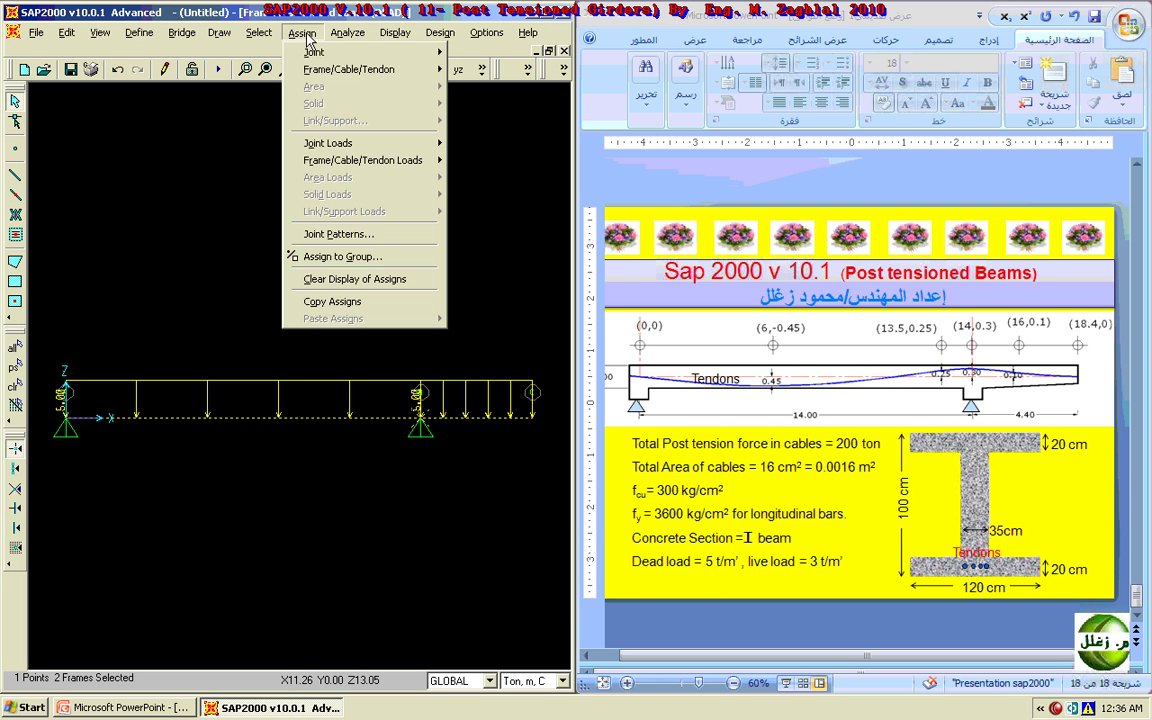
mouse_move(381, 163)
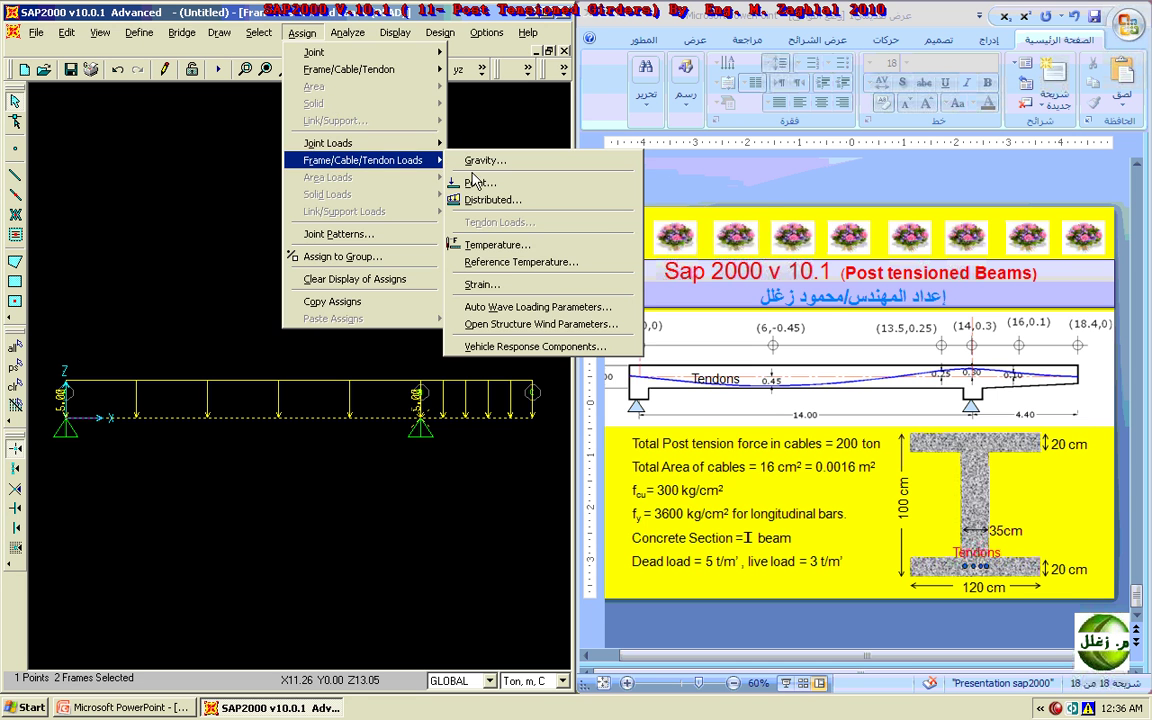
left_click(470, 198)
left_click(553, 256)
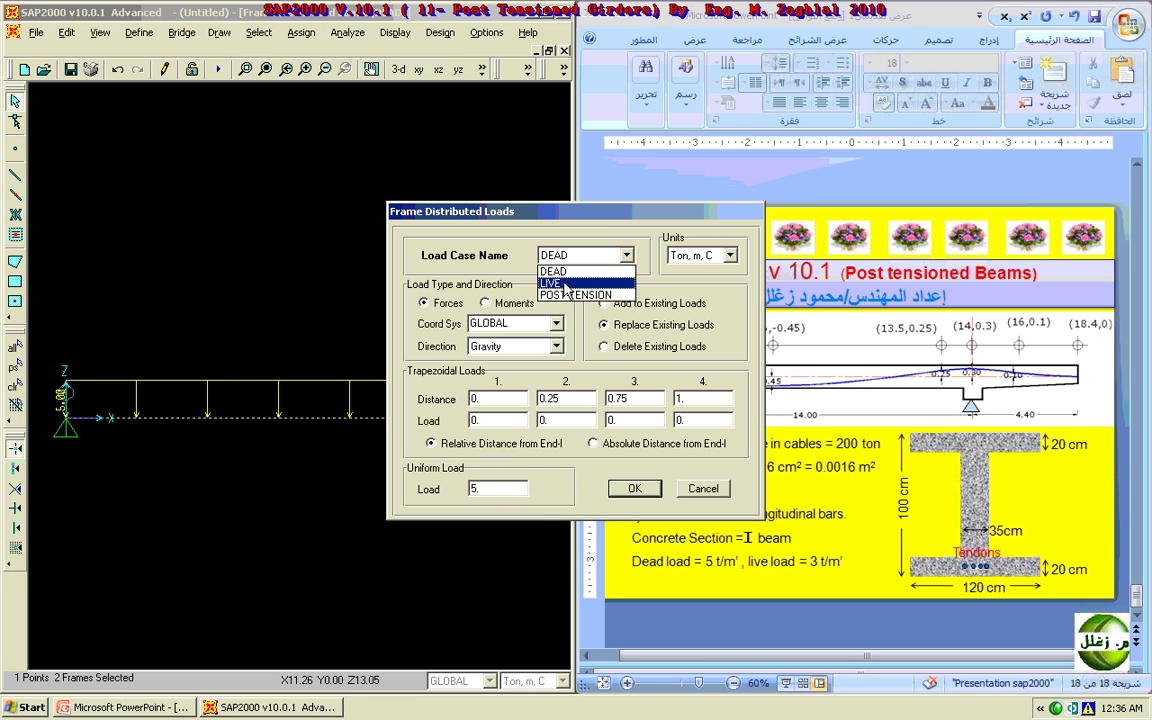
left_click(551, 283)
double_click(501, 487)
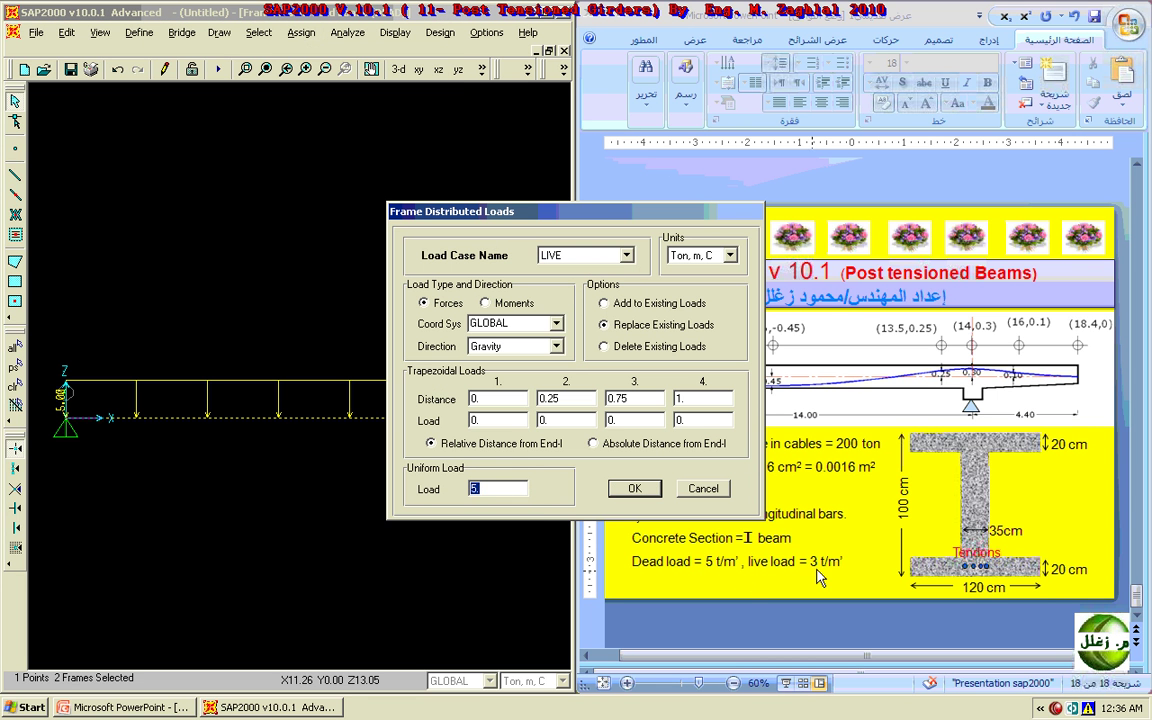
type("3")
key("Return")
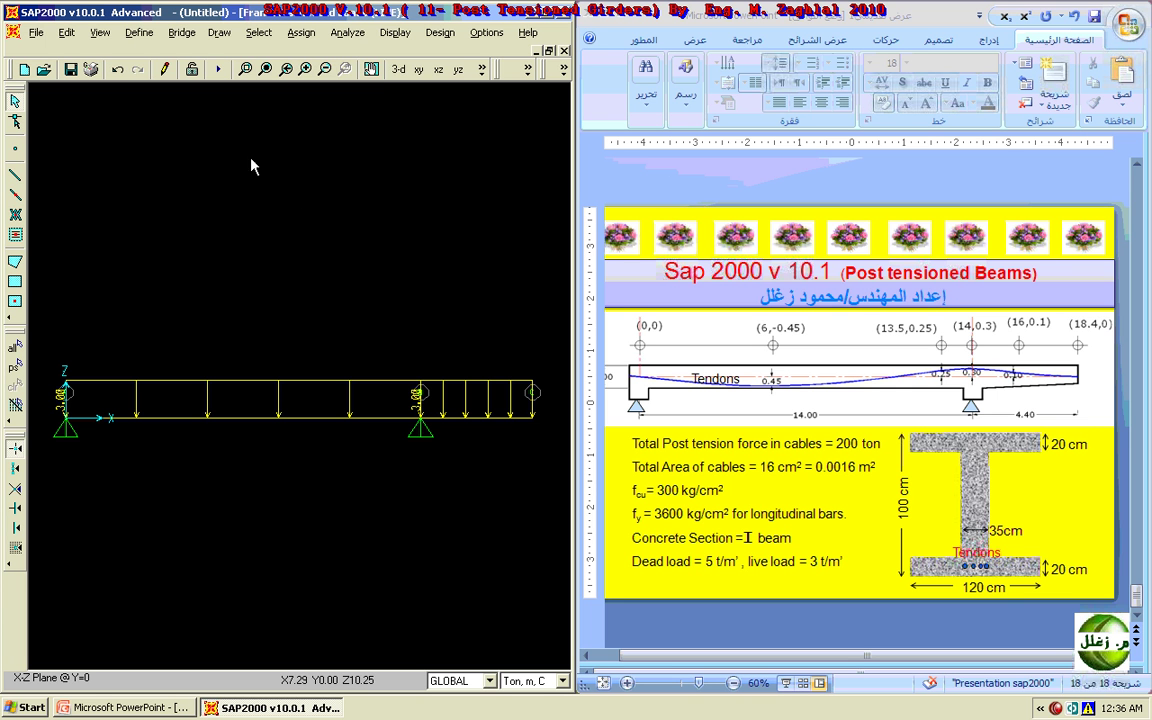
Draw a Tendon line object with section TEN1 from the support at grid A to the beam's free end at grid C.
left_click(219, 34)
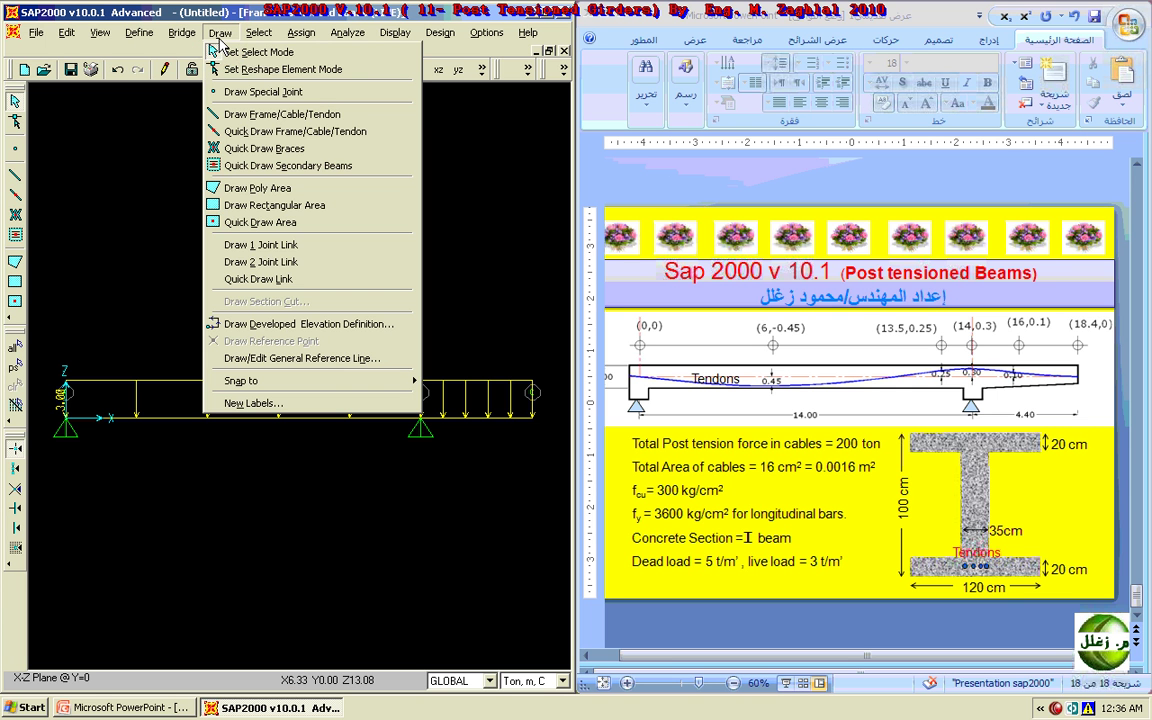
left_click(228, 114)
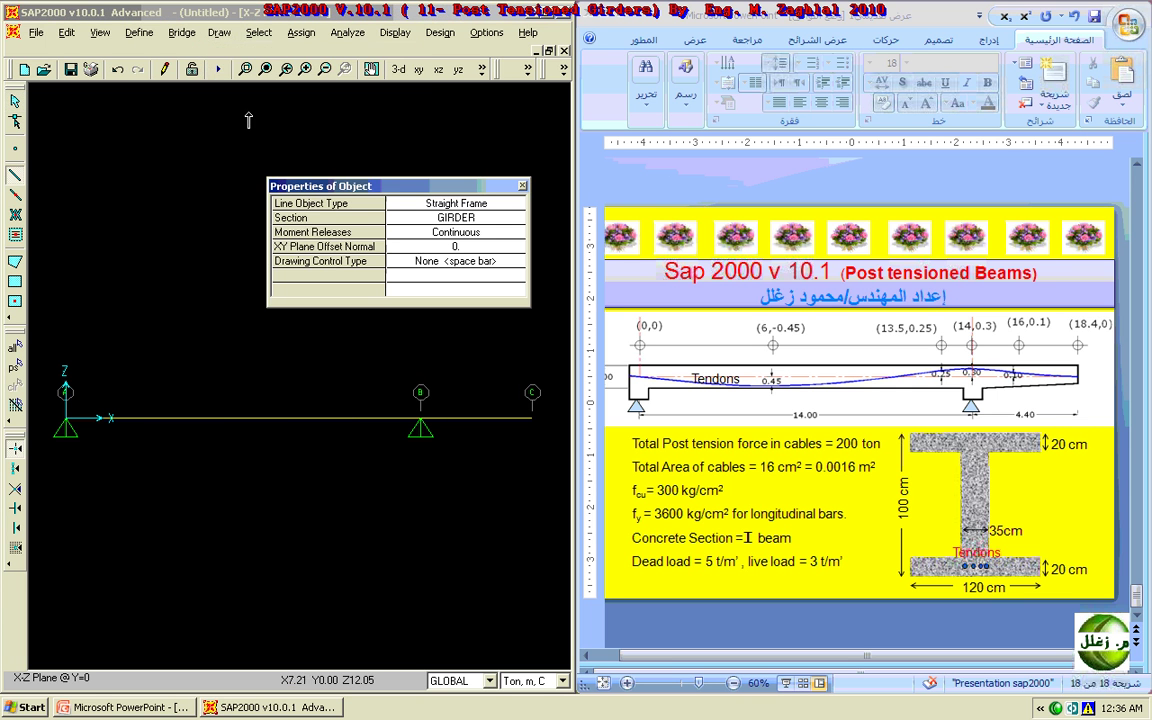
left_click(472, 205)
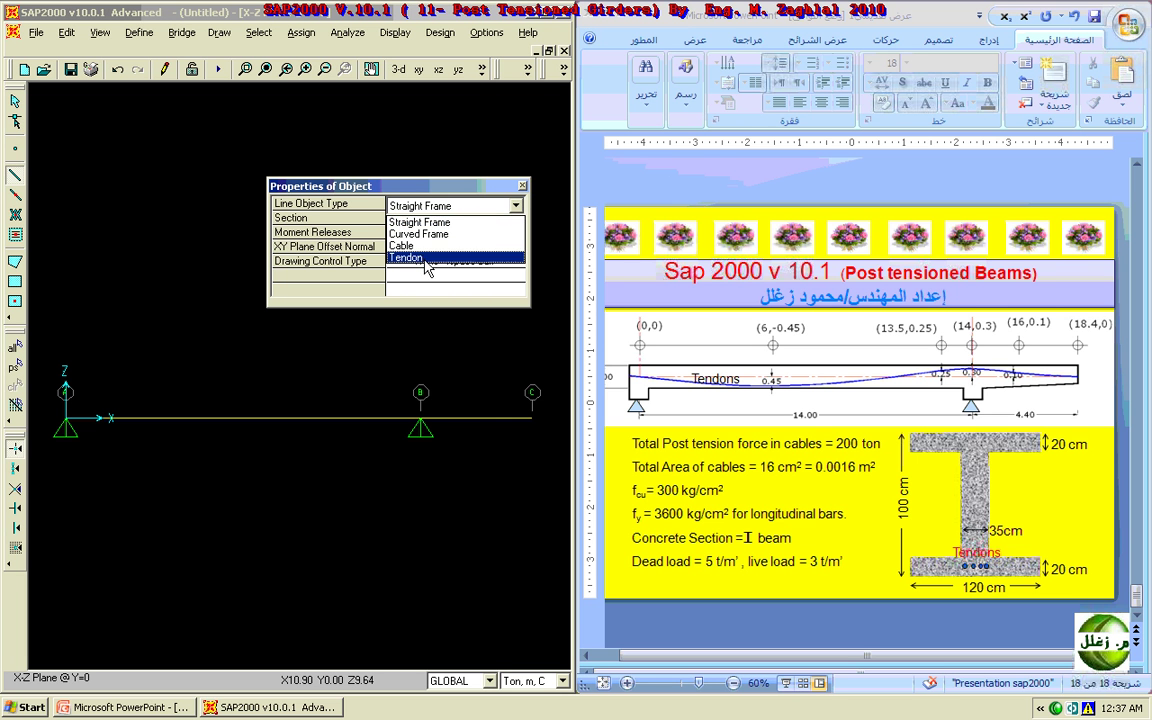
left_click(424, 259)
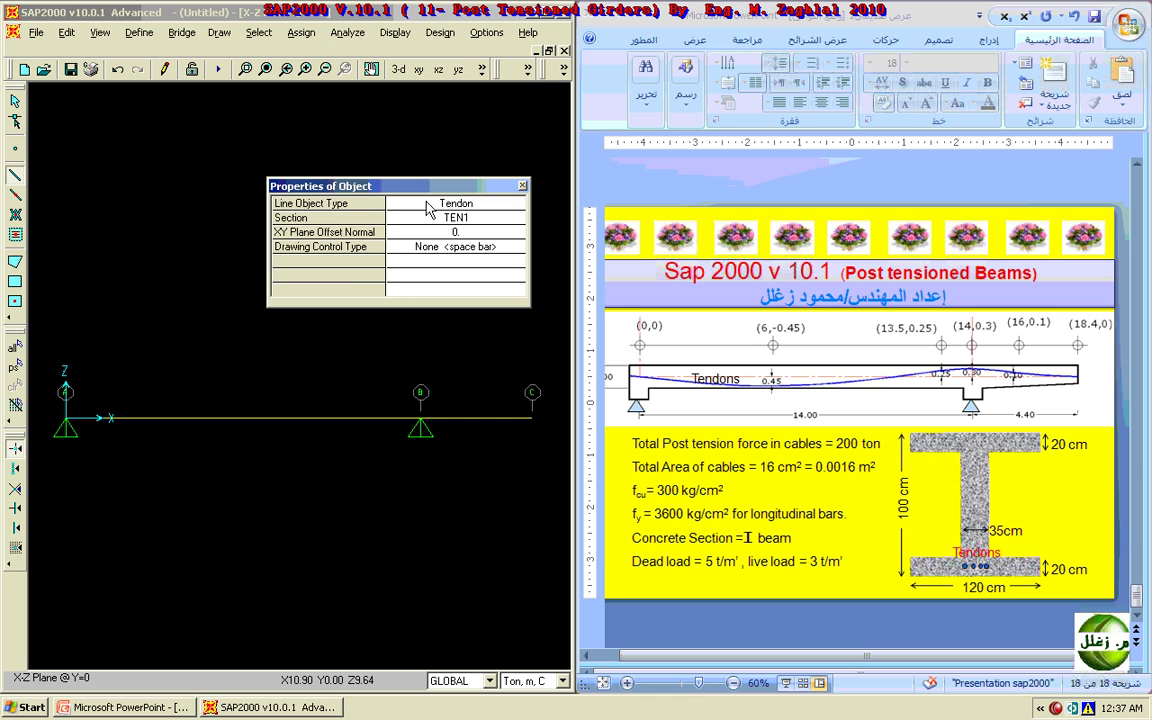
left_click_drag(430, 185, 395, 158)
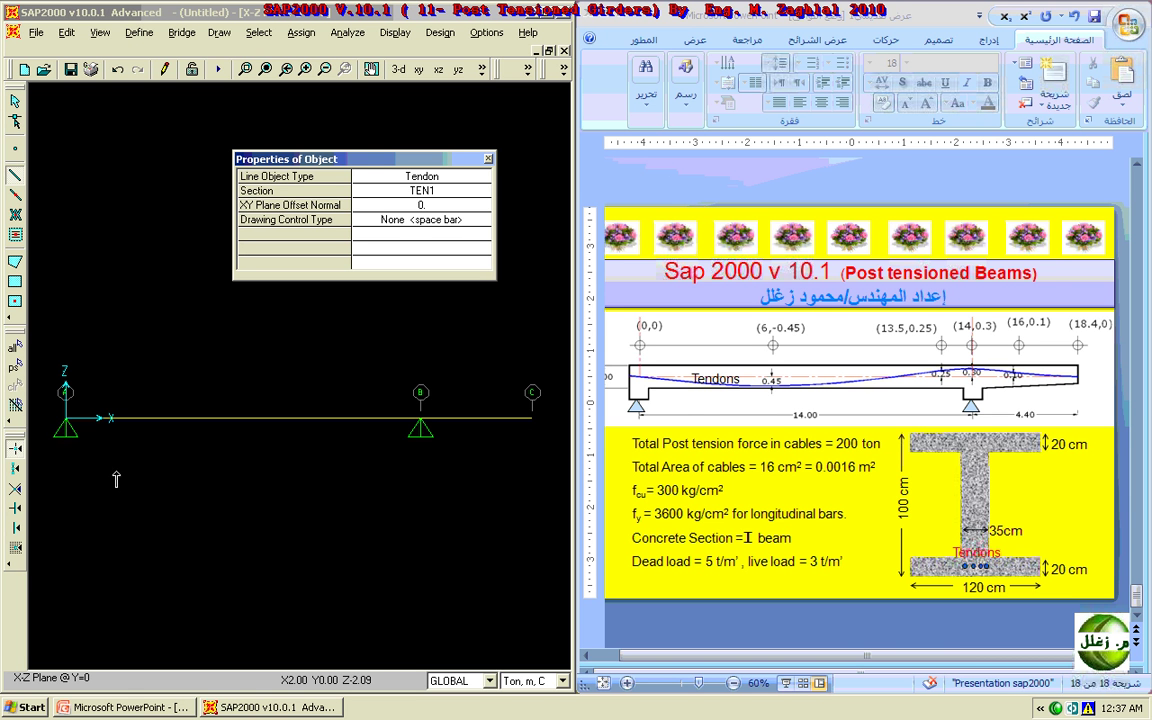
left_click(66, 418)
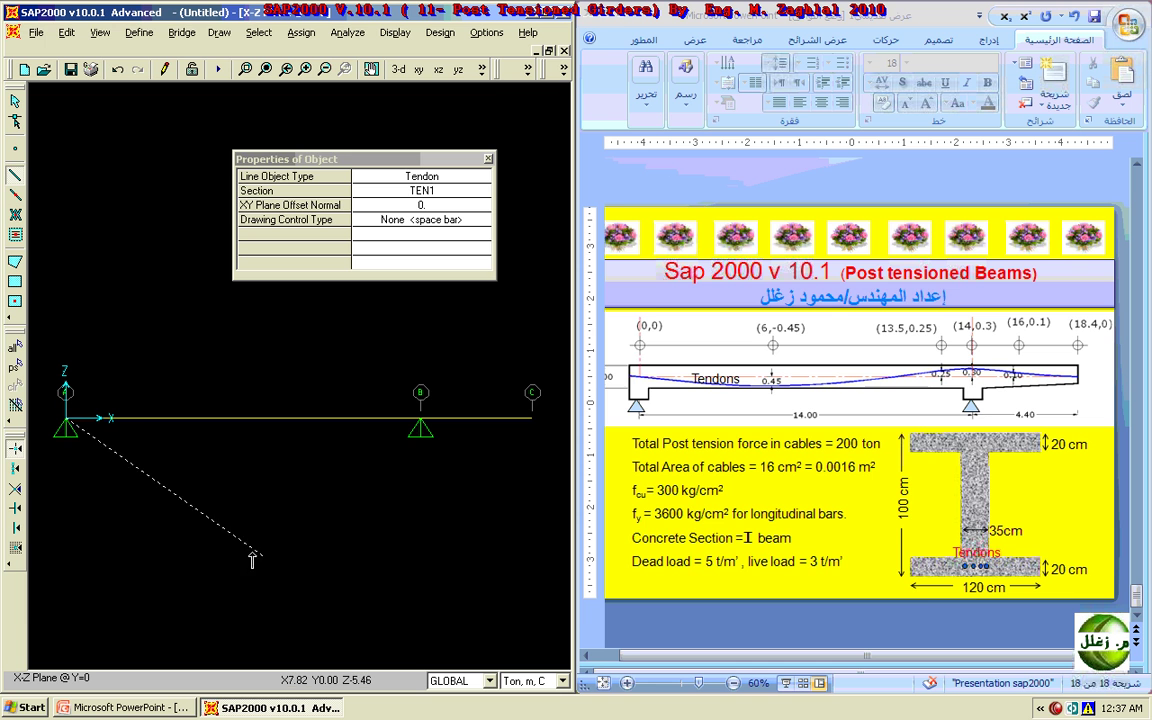
double_click(529, 421)
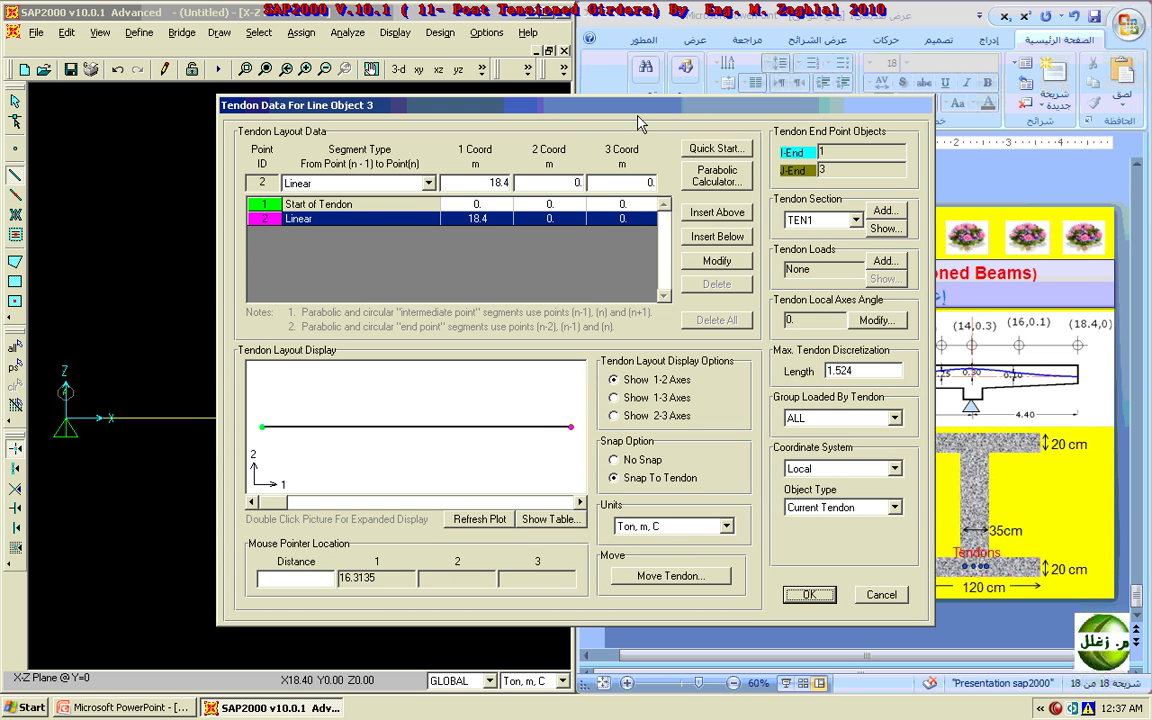
Examine the tendon's start point coordinates against the origin and axes of the tendon profile on the slide.
left_click_drag(638, 116, 410, 104)
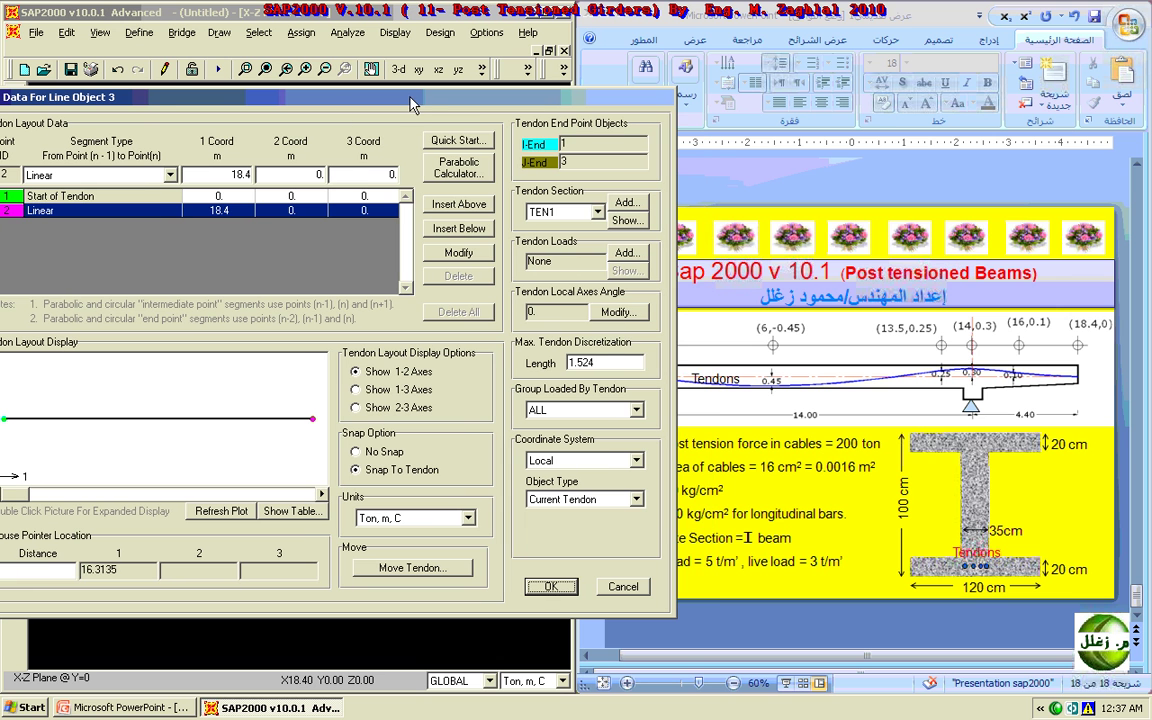
left_click(50, 197)
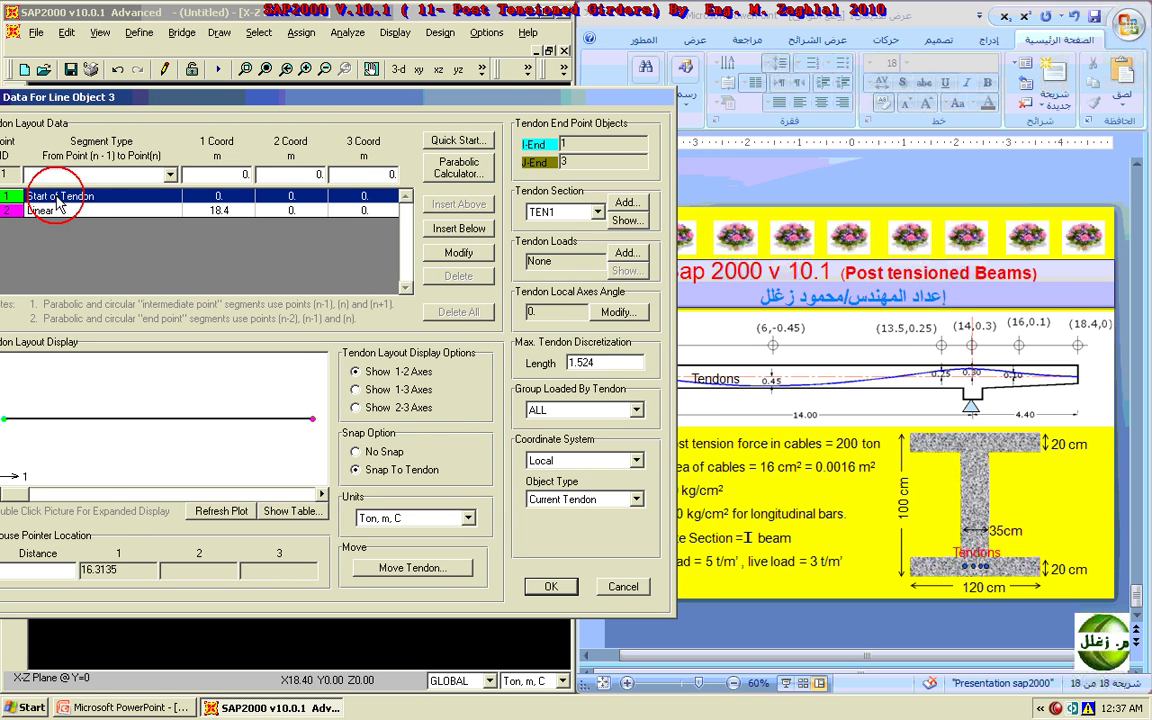
double_click(215, 170)
left_click(388, 176)
left_click_drag(430, 89, 362, 78)
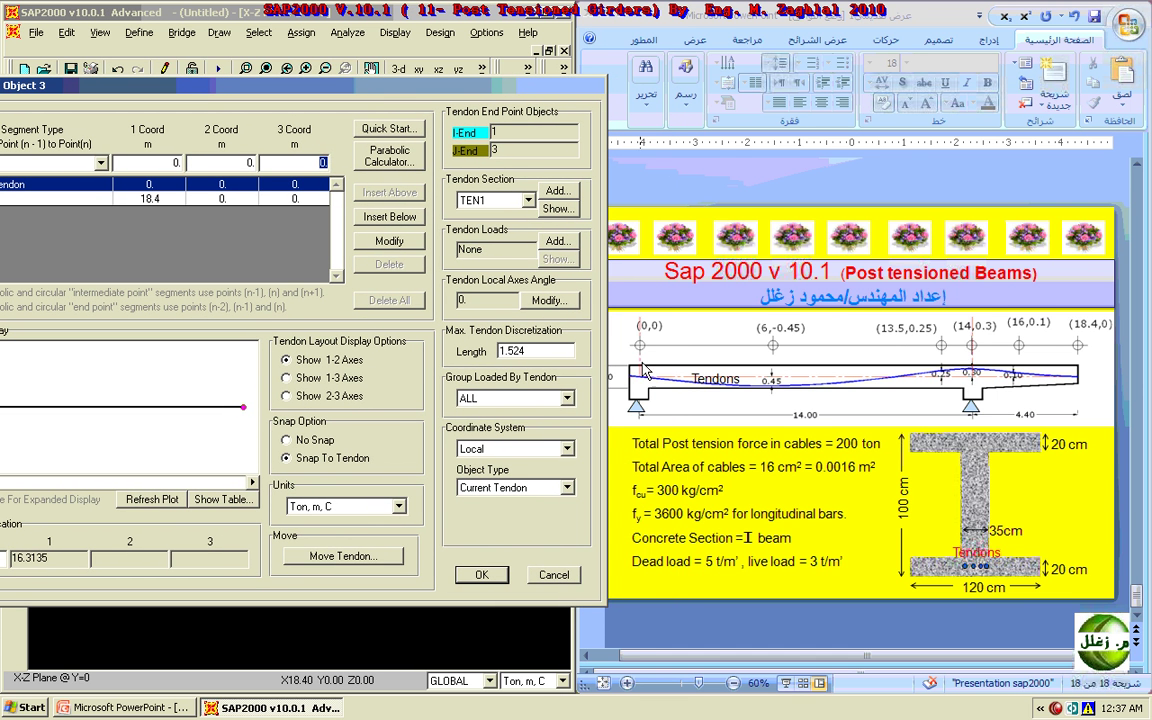
left_click(508, 88)
left_click_drag(508, 88, 577, 77)
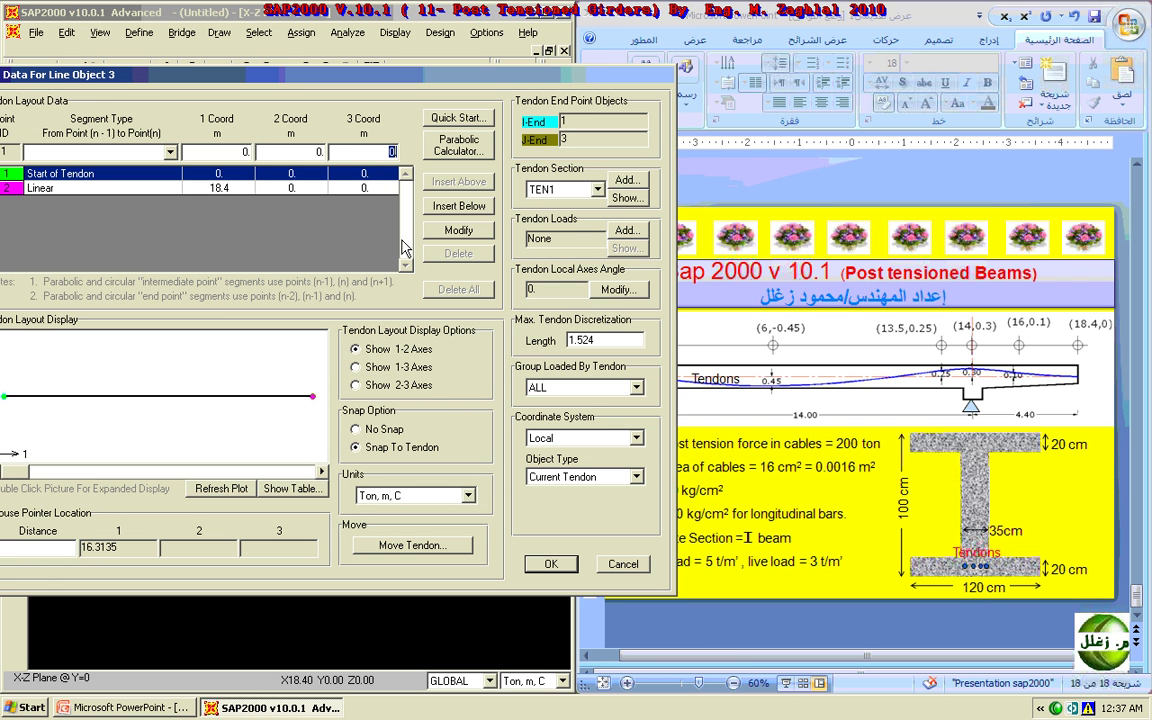
left_click(497, 80)
left_click_drag(497, 80, 380, 80)
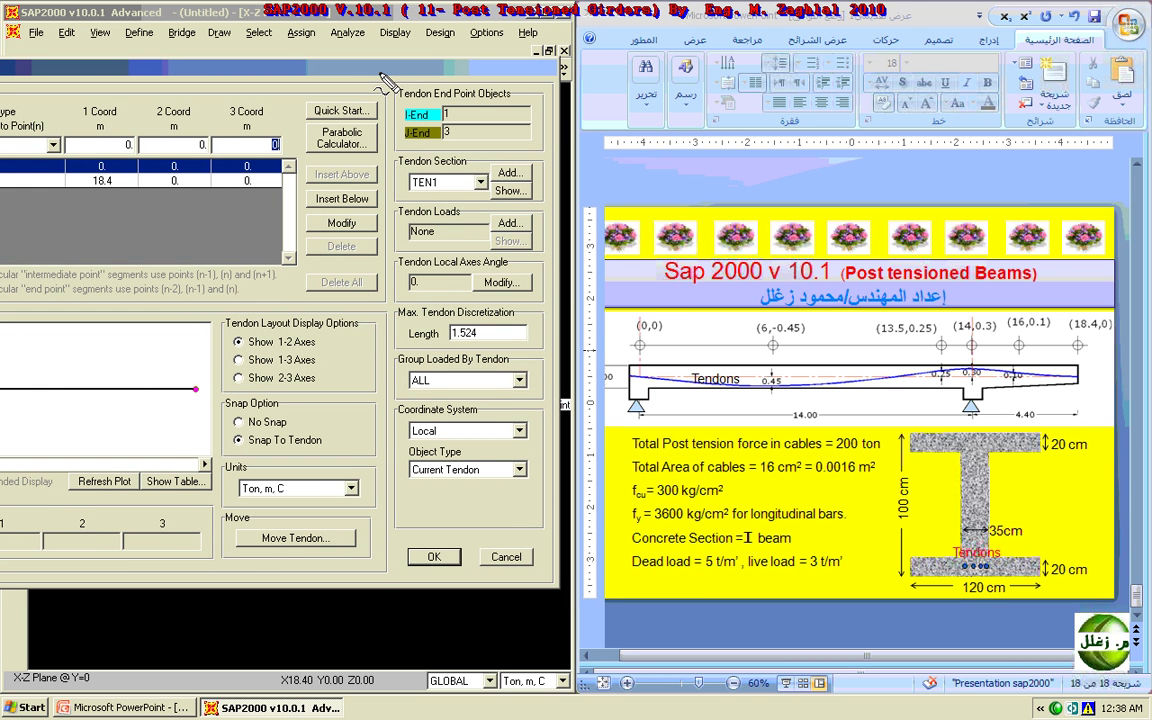
mouse_move(632, 377)
left_mouse_down()
mouse_move(689, 381)
mouse_move(638, 375)
mouse_move(637, 342)
left_mouse_up()
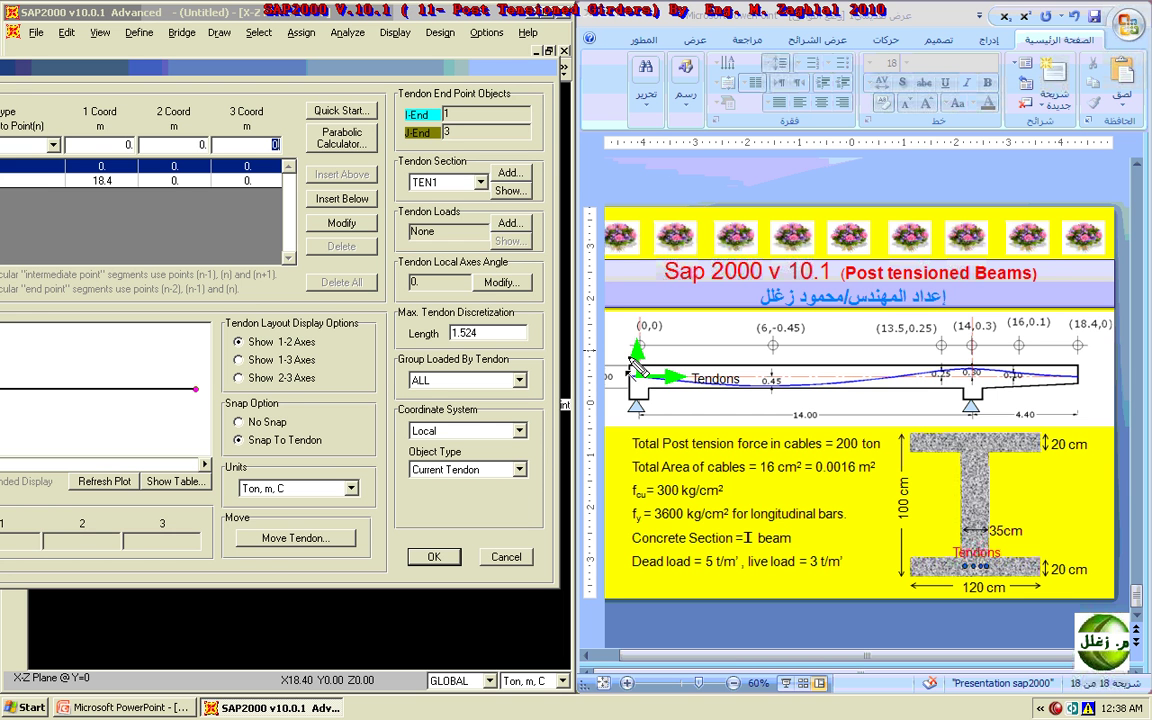
left_click_drag(305, 76, 400, 93)
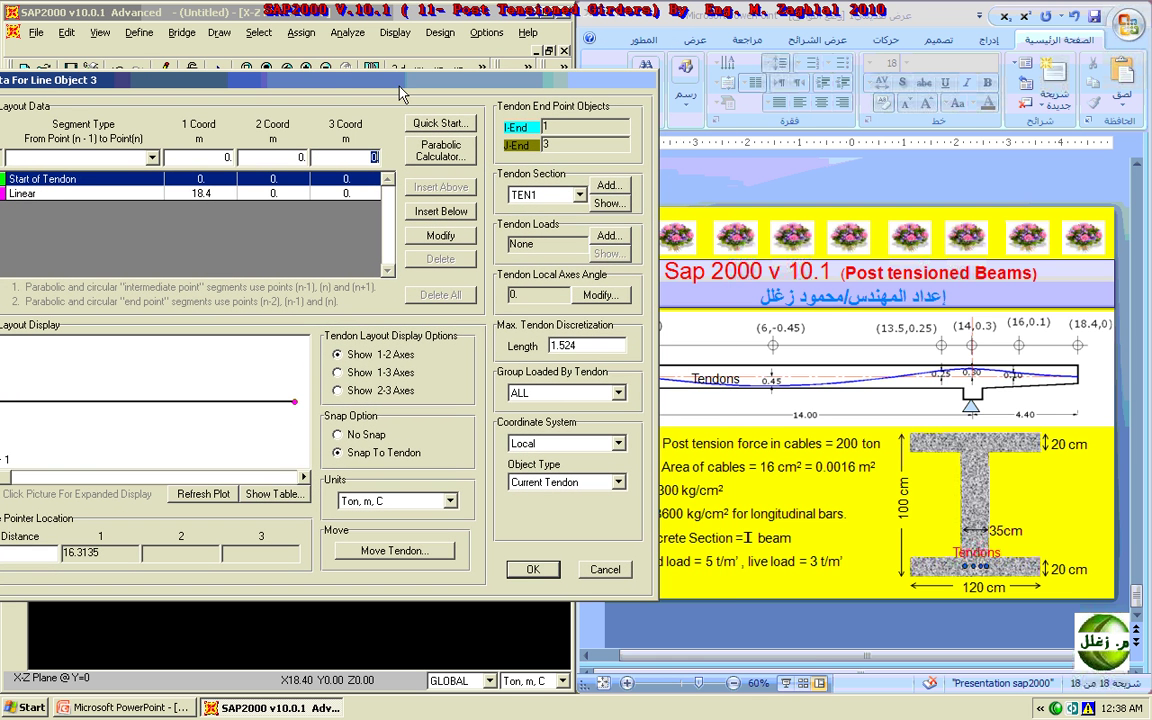
Insert a Parabola Intermediate Point below the tendon's start point, with 1 Coord 6 m and 2 Coord -0.45 m.
left_click(32, 179)
left_click(152, 158)
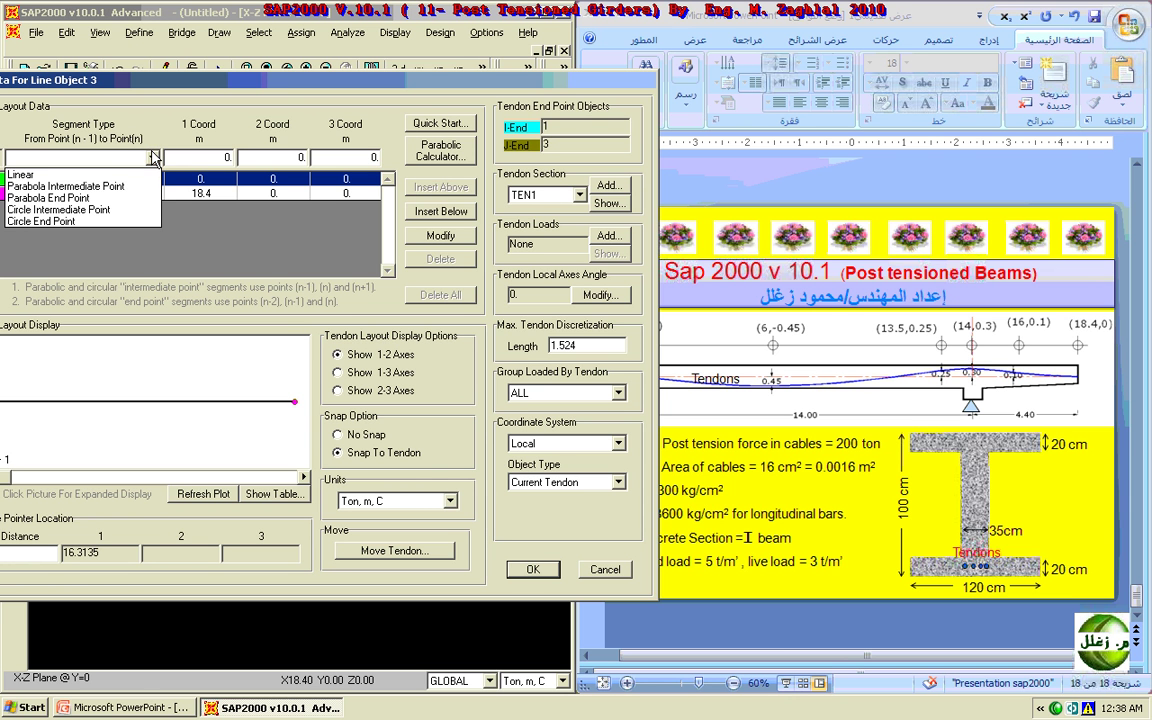
left_click(47, 176)
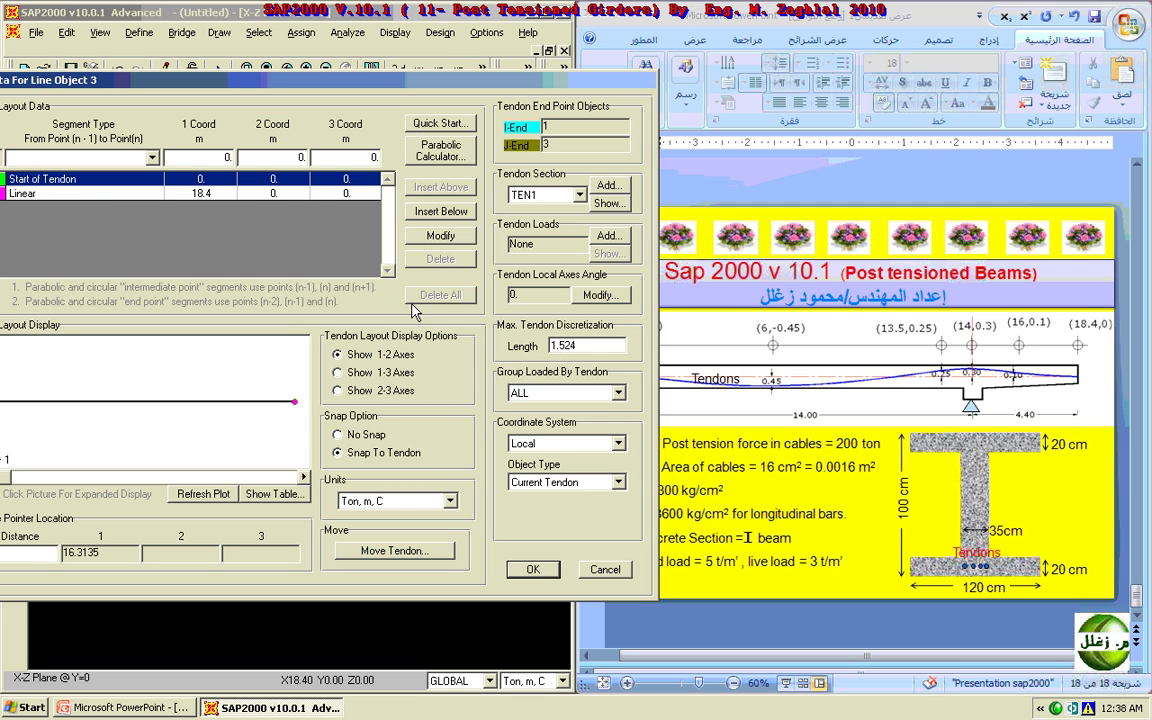
left_click(152, 158)
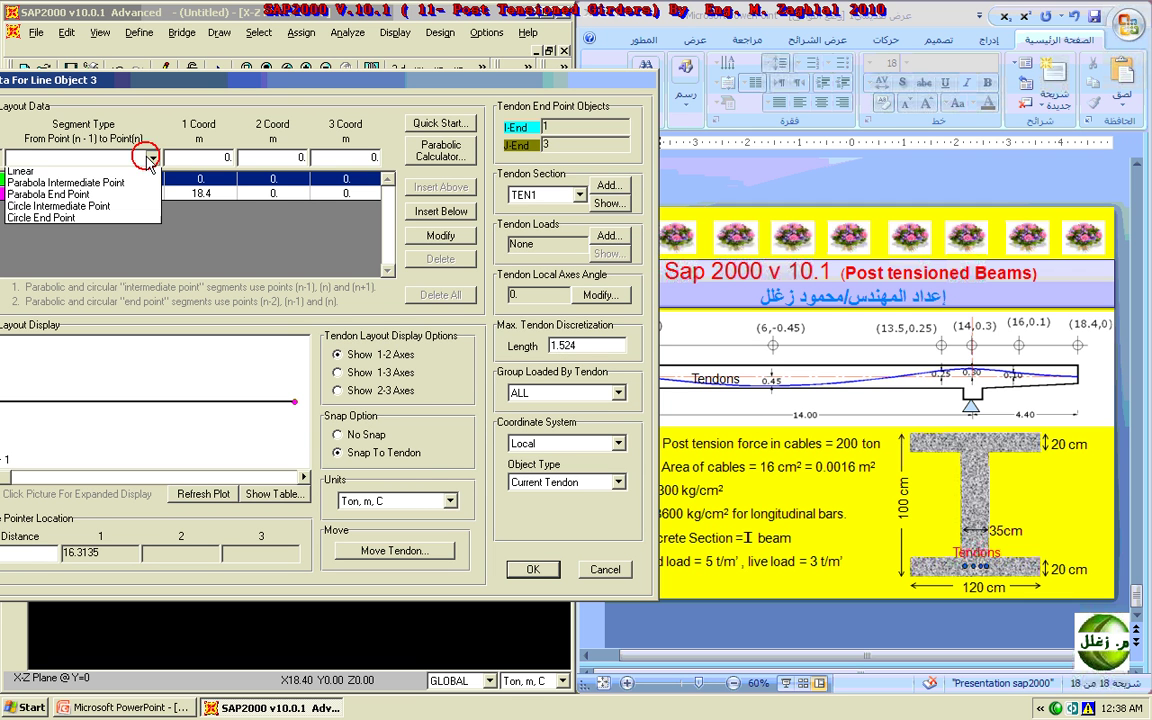
left_click(124, 187)
left_click(198, 157)
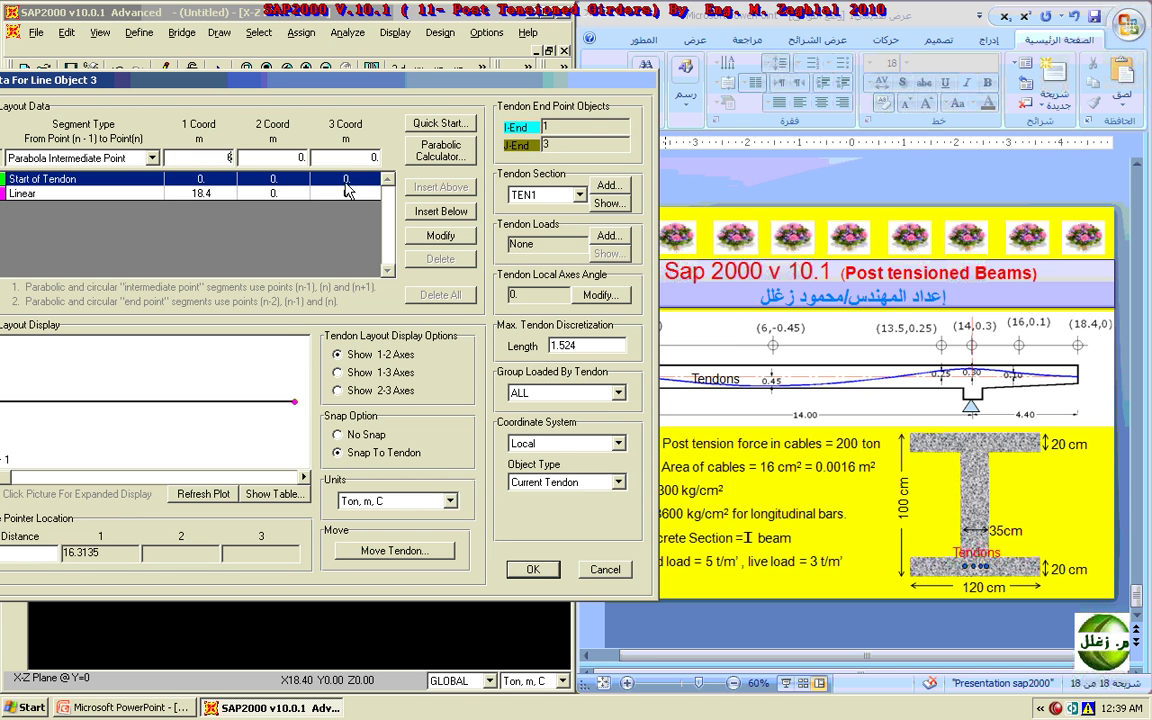
left_click(300, 160)
left_click(438, 211)
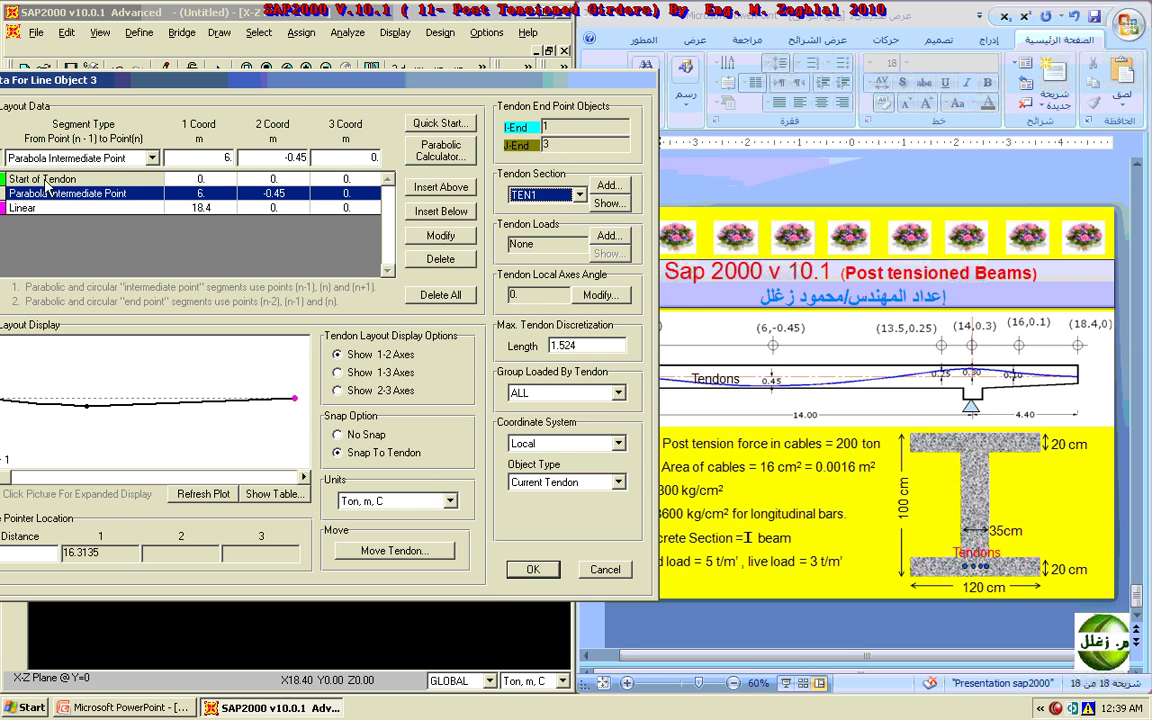
Insert another Parabola Intermediate Point below the 6 m point, with 1 Coord 13.5 m and 2 Coord 0.25 m.
left_click_drag(270, 88, 410, 49)
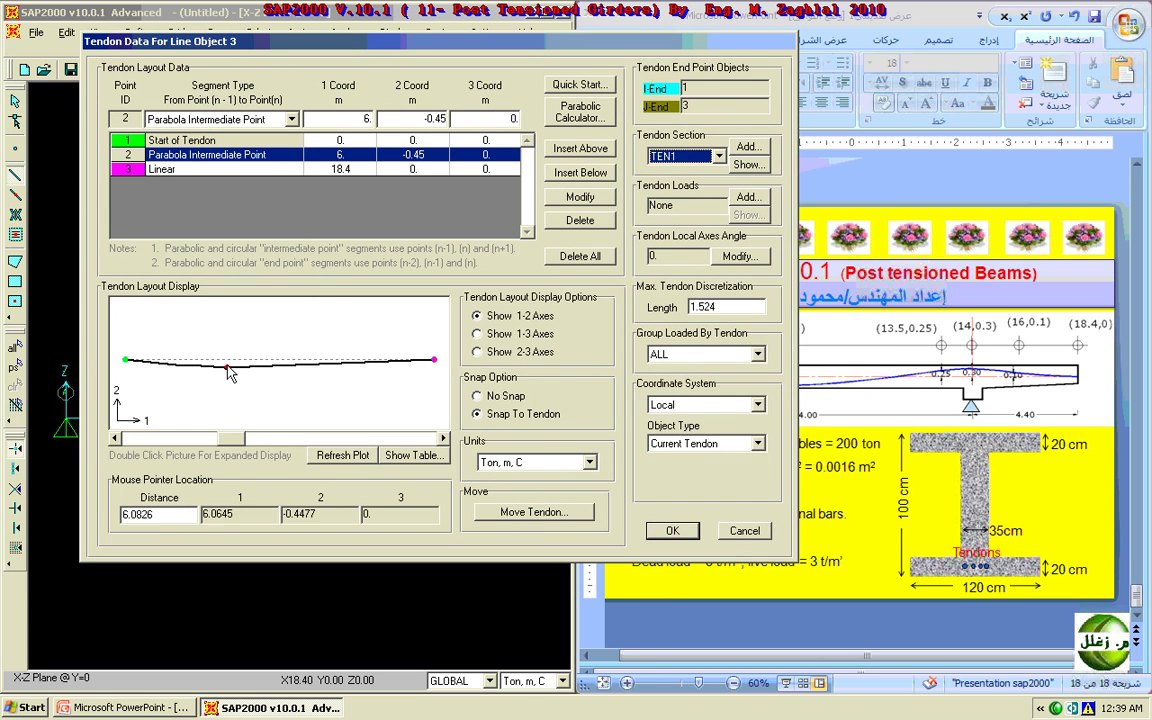
left_click_drag(352, 38, 303, 62)
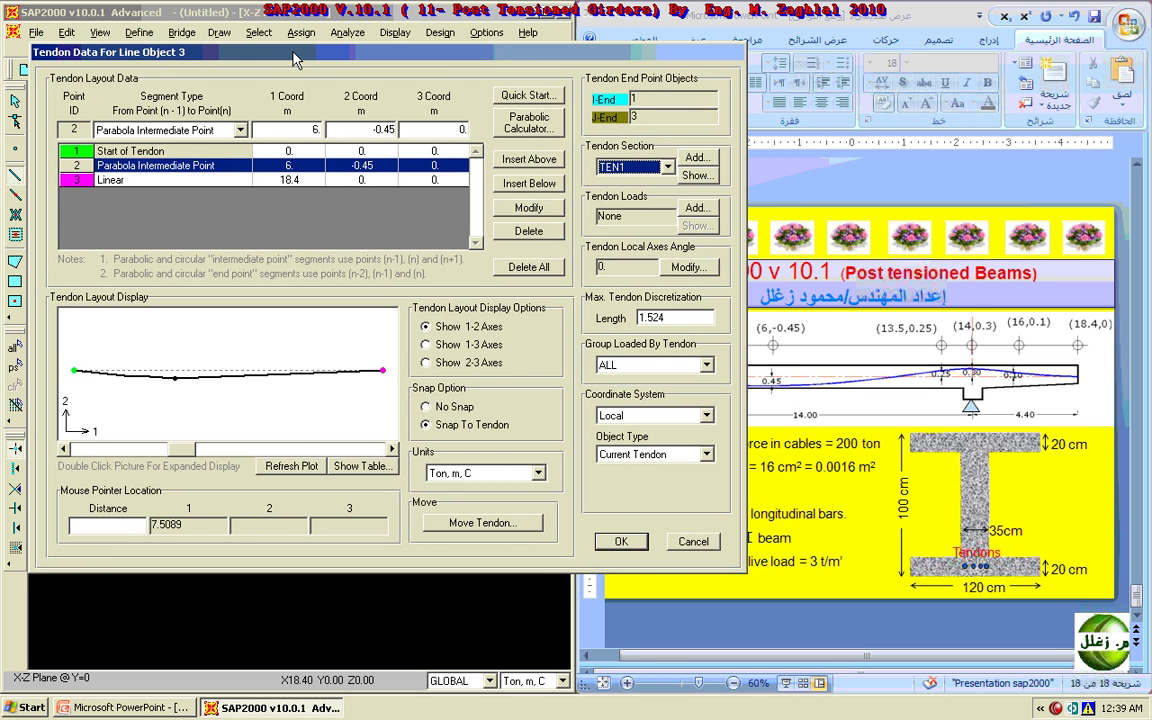
left_click_drag(290, 57, 228, 48)
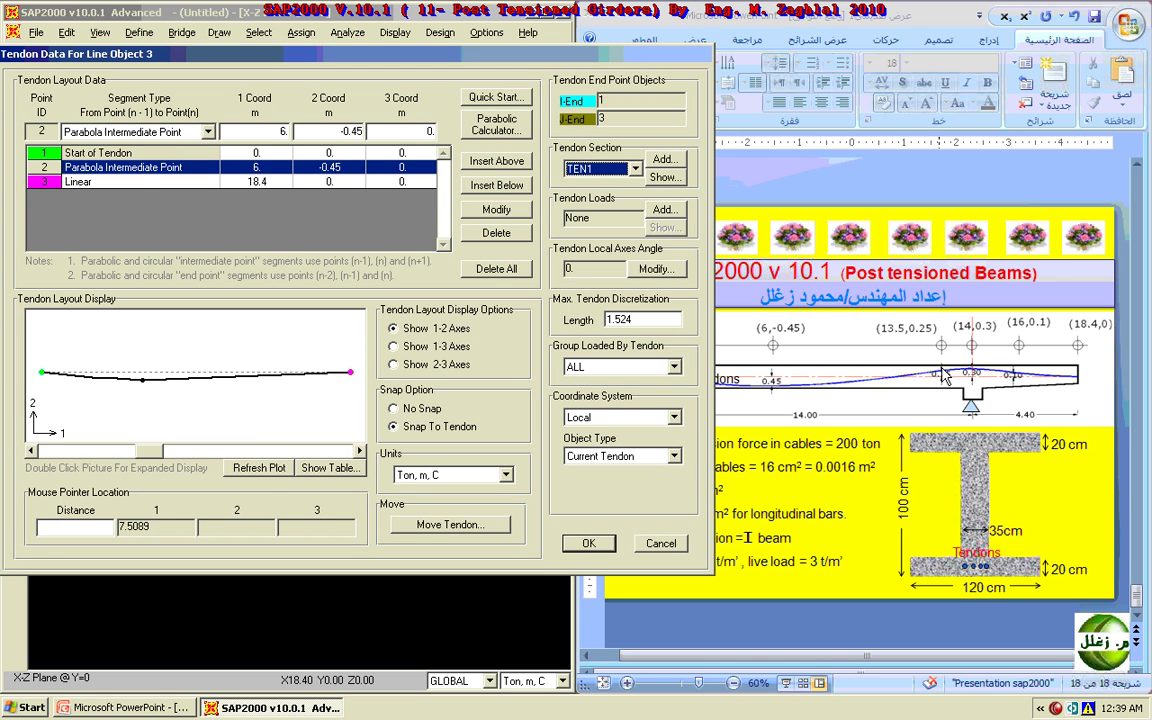
left_click(203, 132)
left_click(150, 160)
left_click(259, 132)
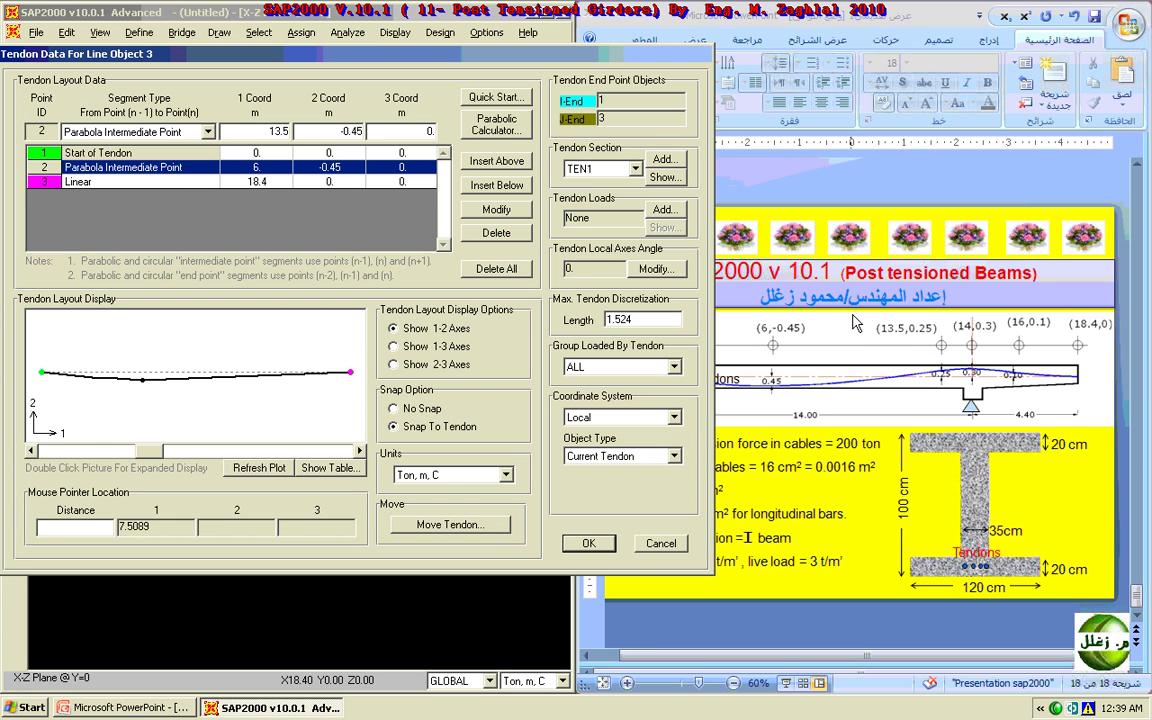
left_click(319, 131)
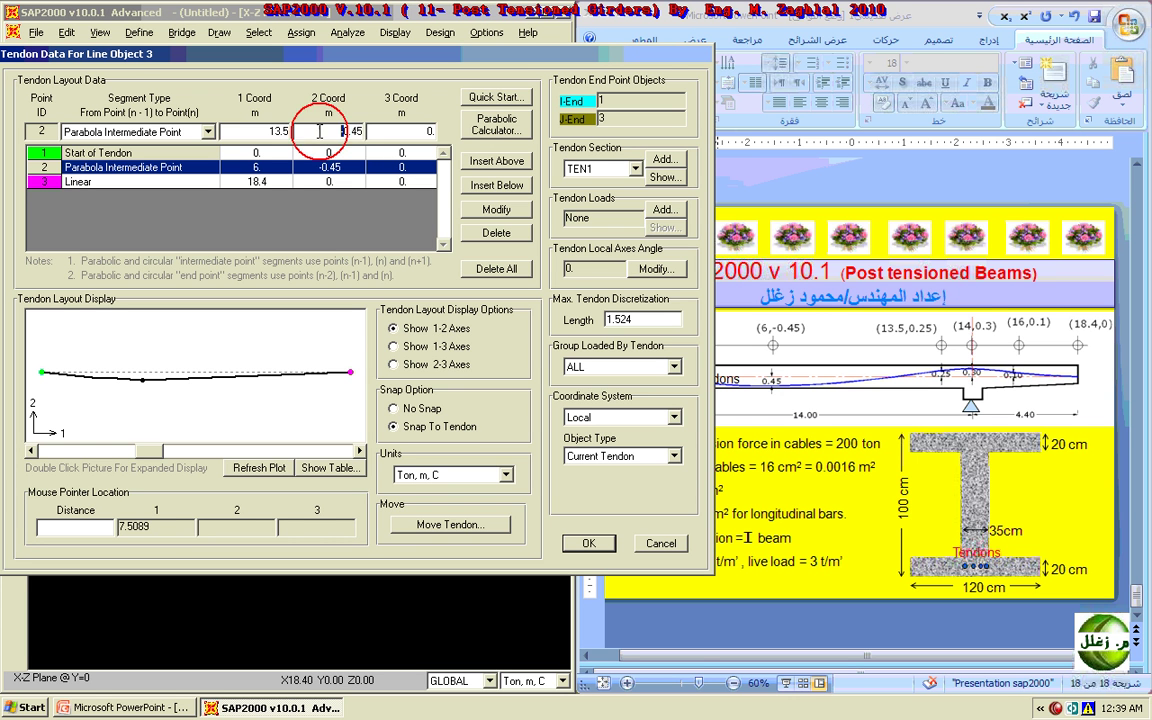
left_click(330, 130)
key("Delete")
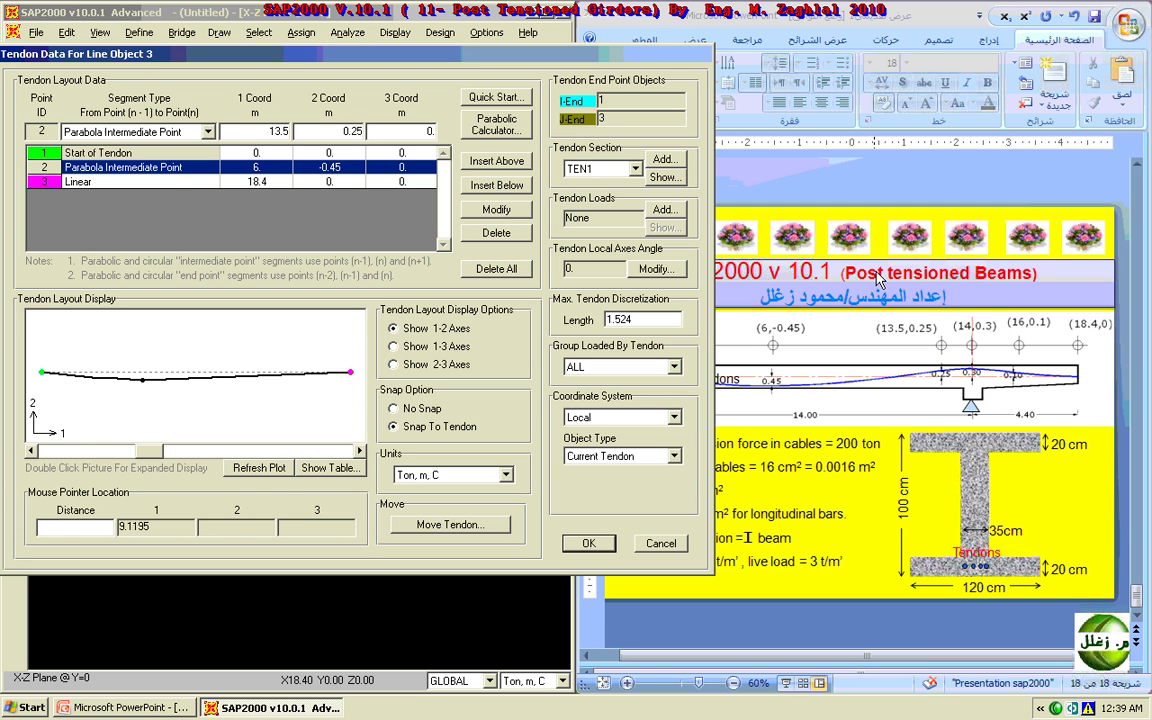
left_click(510, 188)
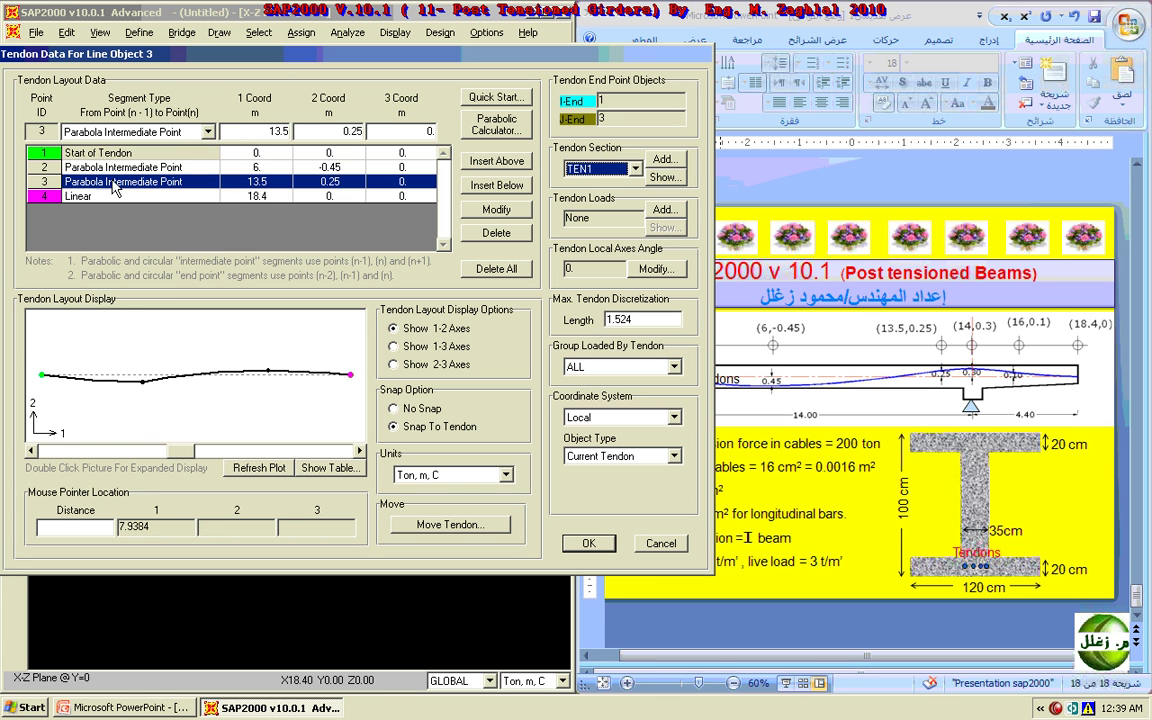
Try to change the segment type of the tendon's 6 m point to Parabola End Point.
left_click(208, 132)
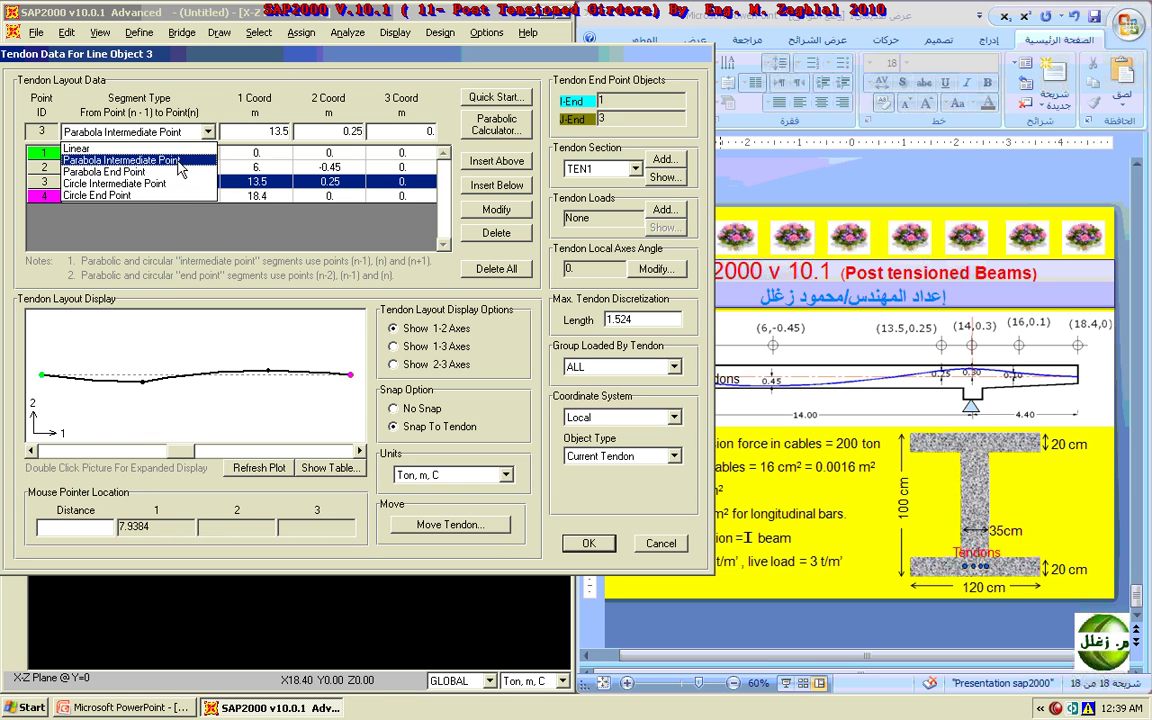
left_click(155, 164)
left_click(208, 132)
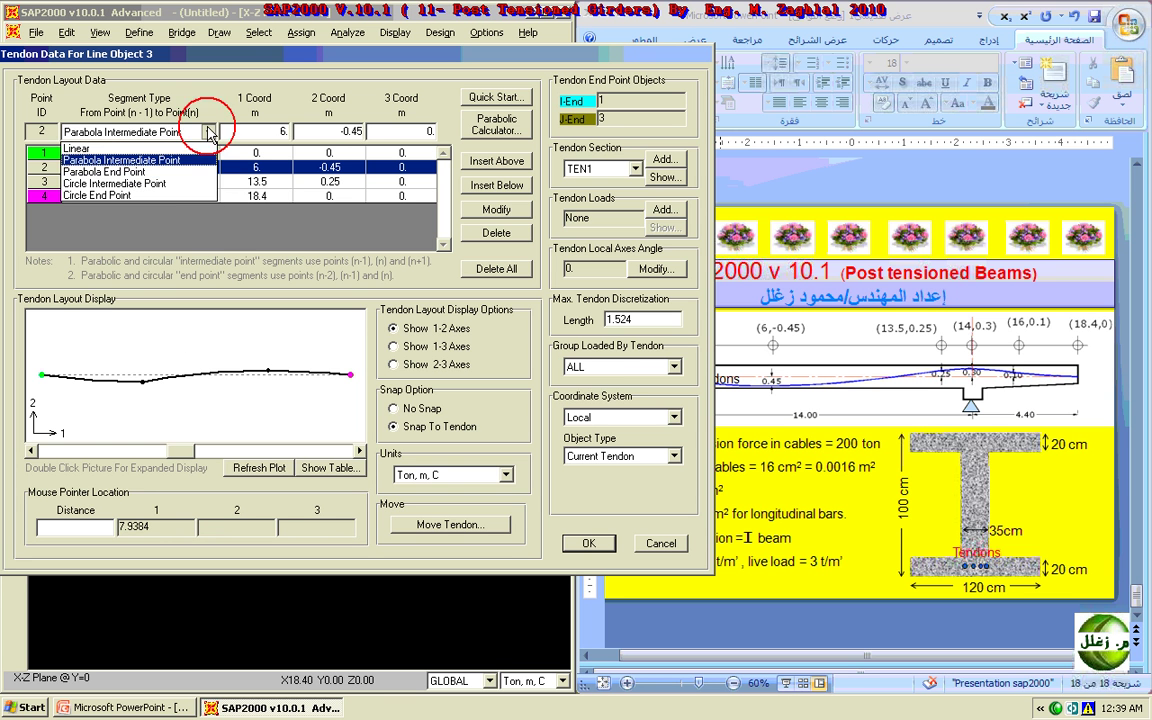
left_click(167, 172)
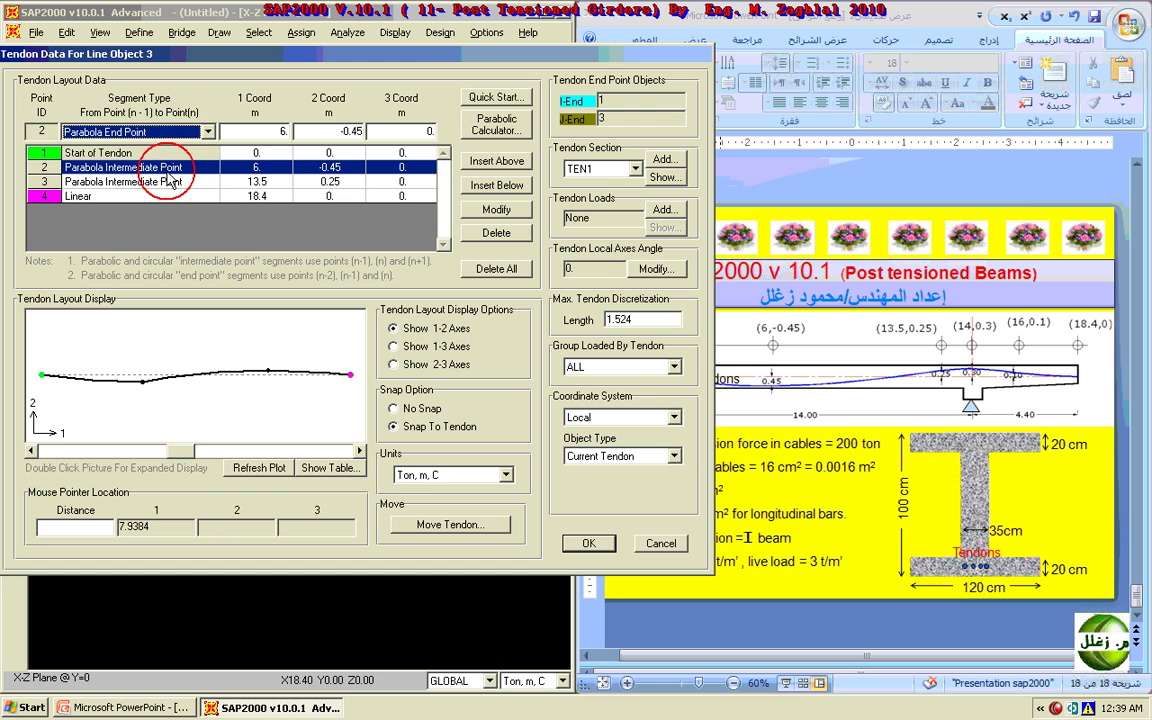
left_click(521, 209)
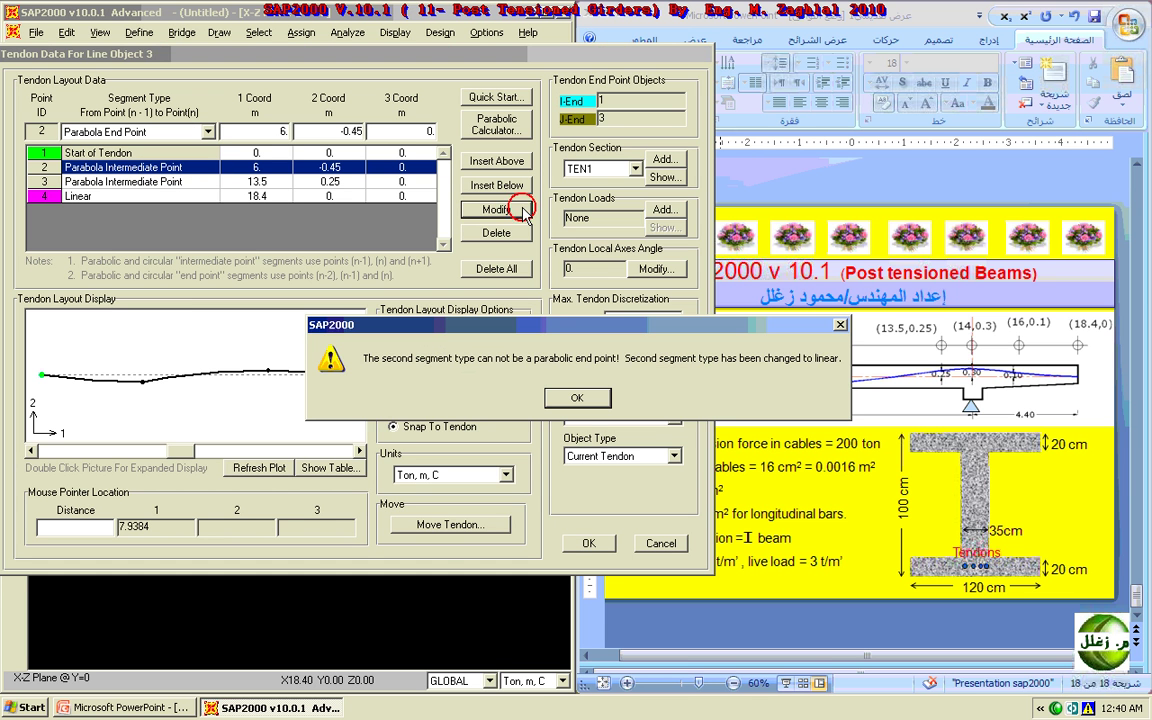
left_click(574, 399)
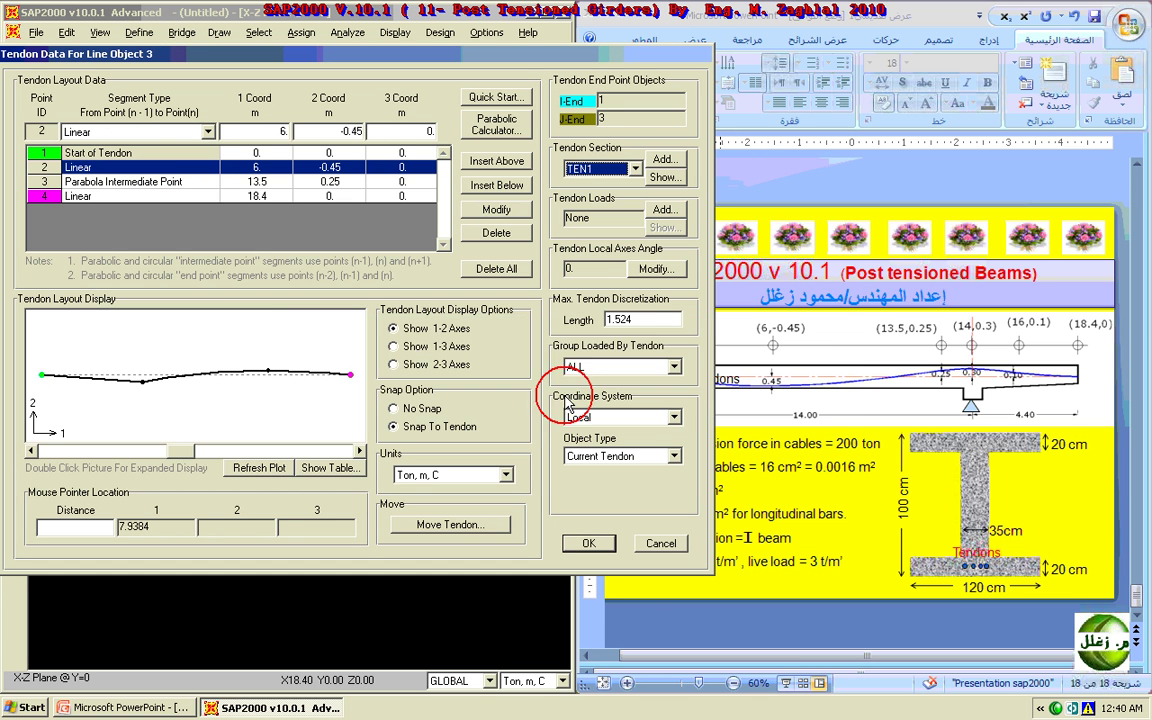
Restore the 6 m point's segment type to Parabola Intermediate Point.
left_click(207, 131)
left_click(182, 160)
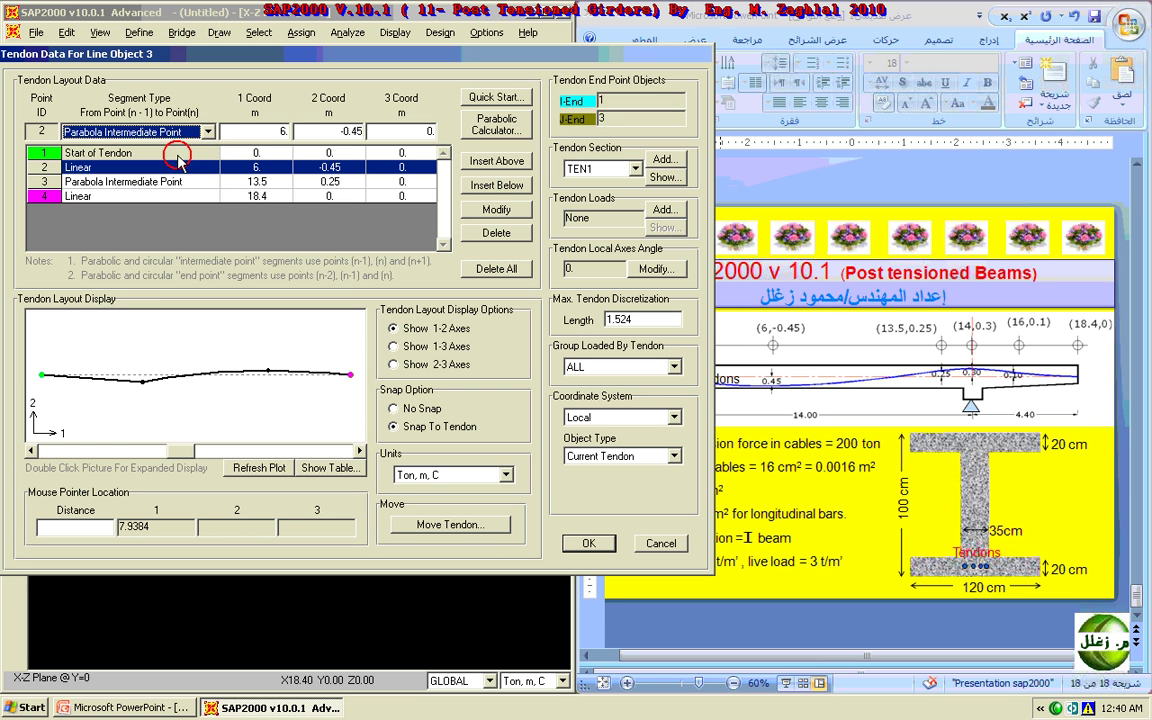
left_click(497, 212)
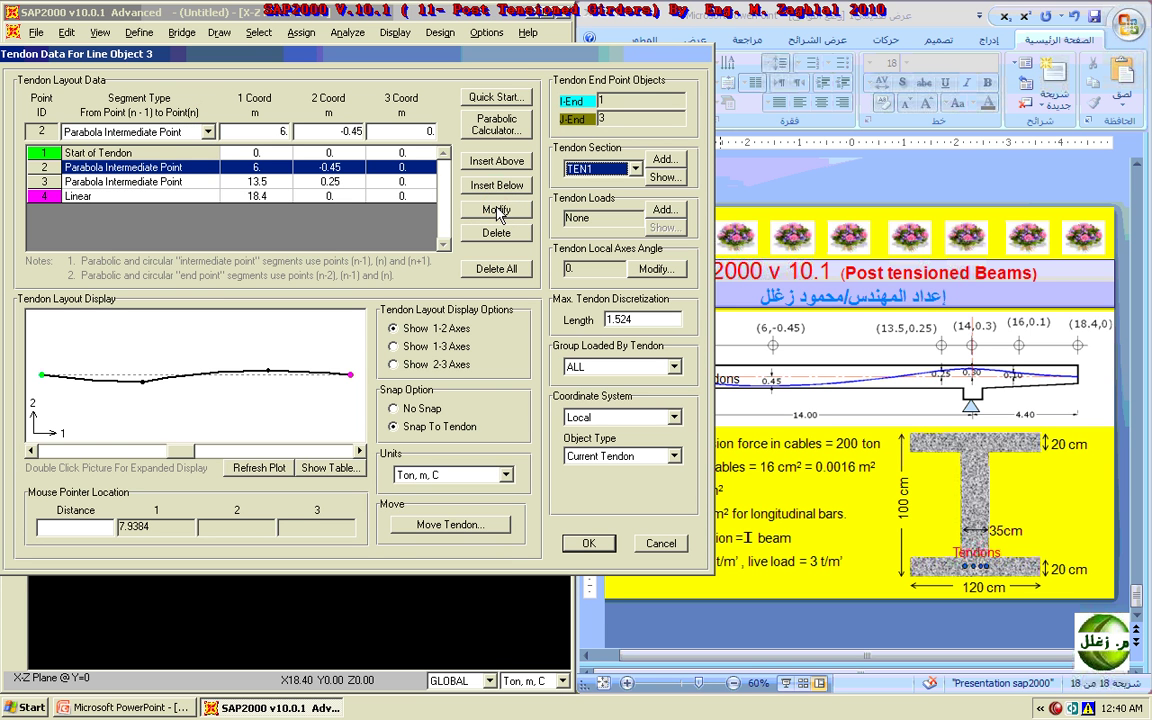
Change the segment type of the tendon's 13.5 m point to Parabola End Point.
left_click(208, 184)
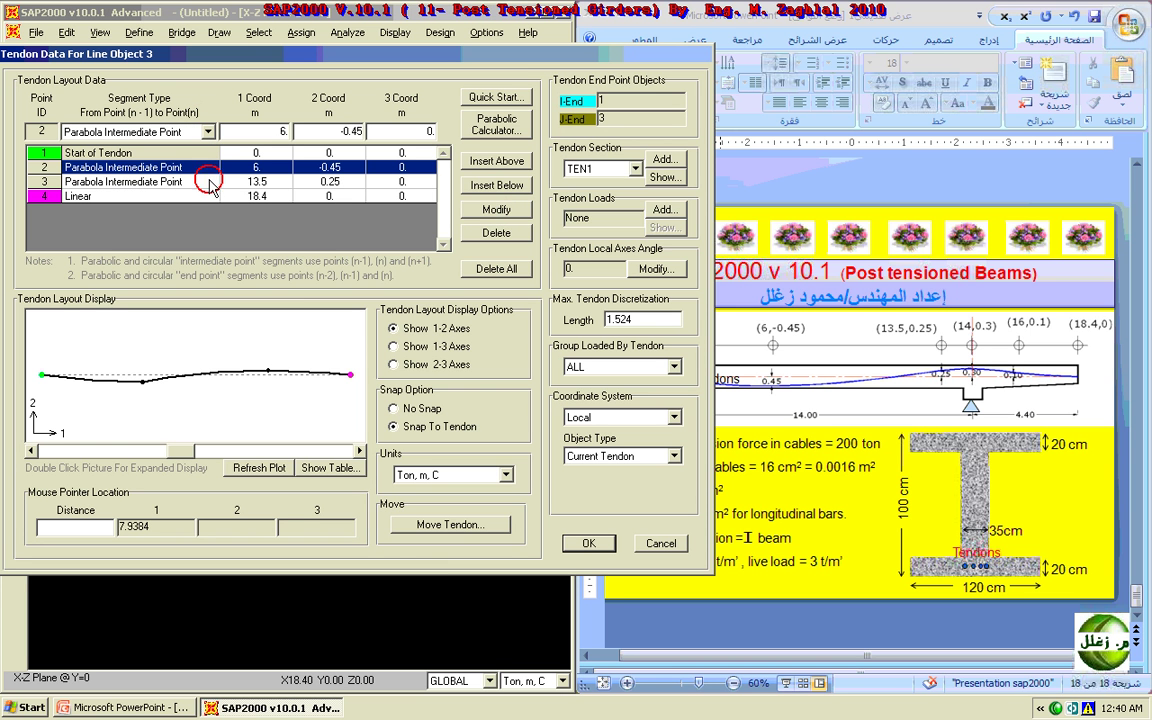
left_click(195, 131)
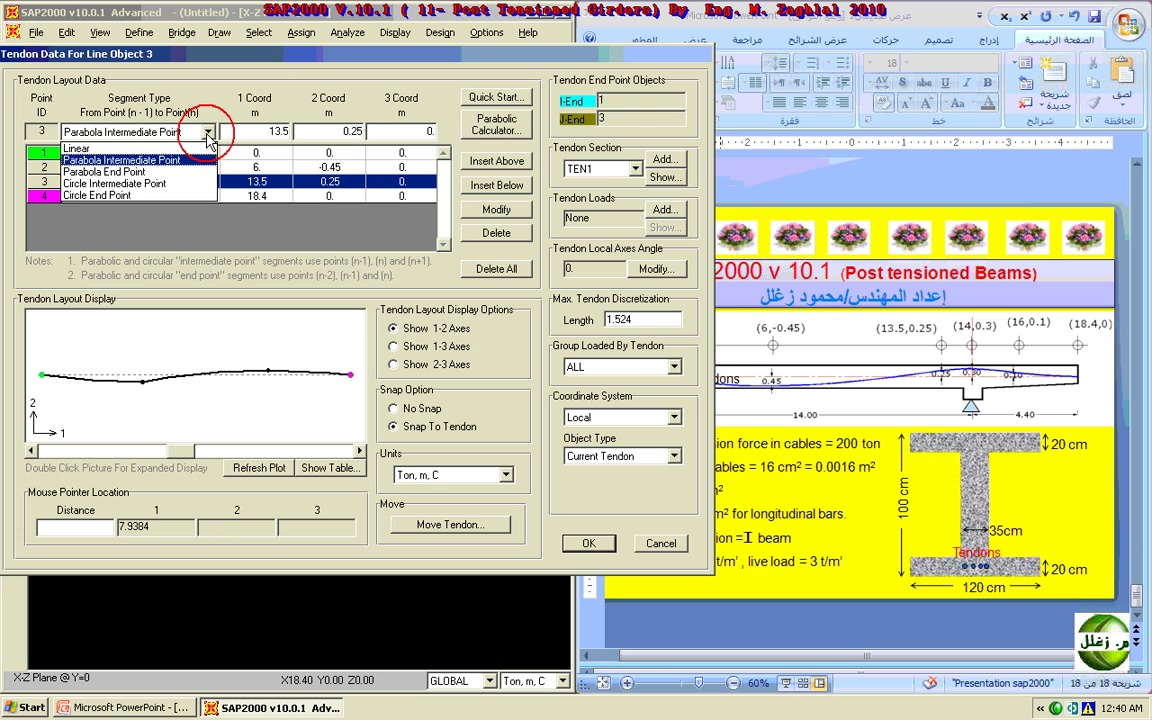
left_click(157, 173)
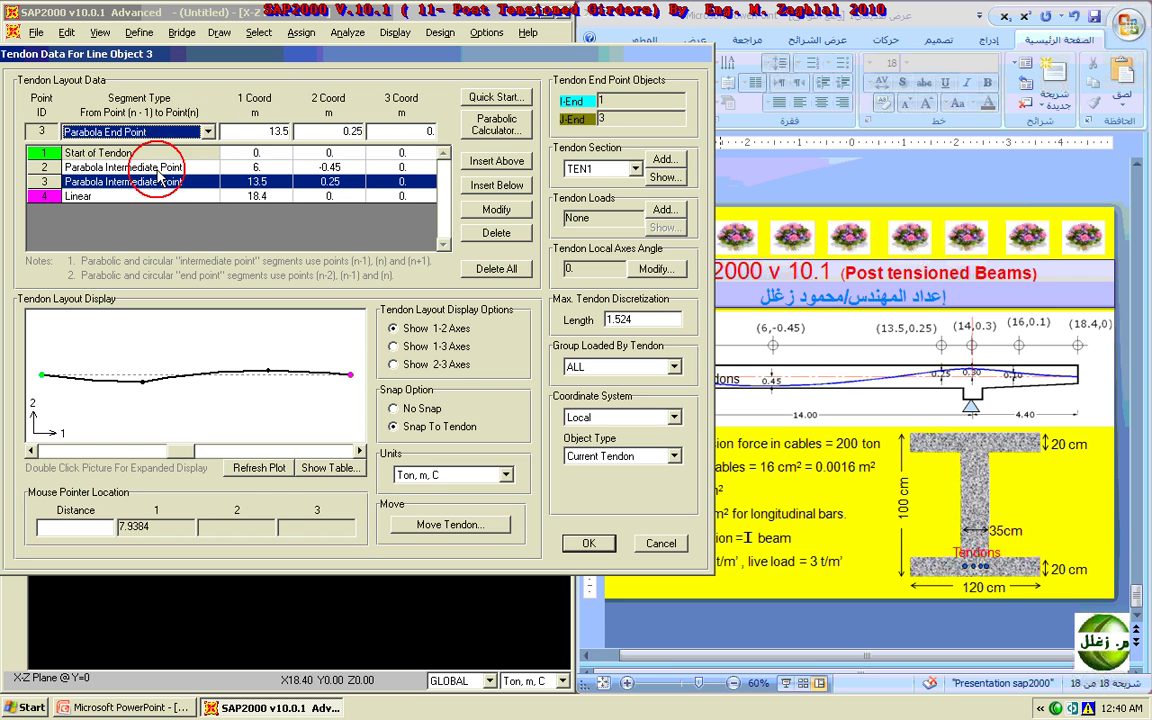
left_click(494, 212)
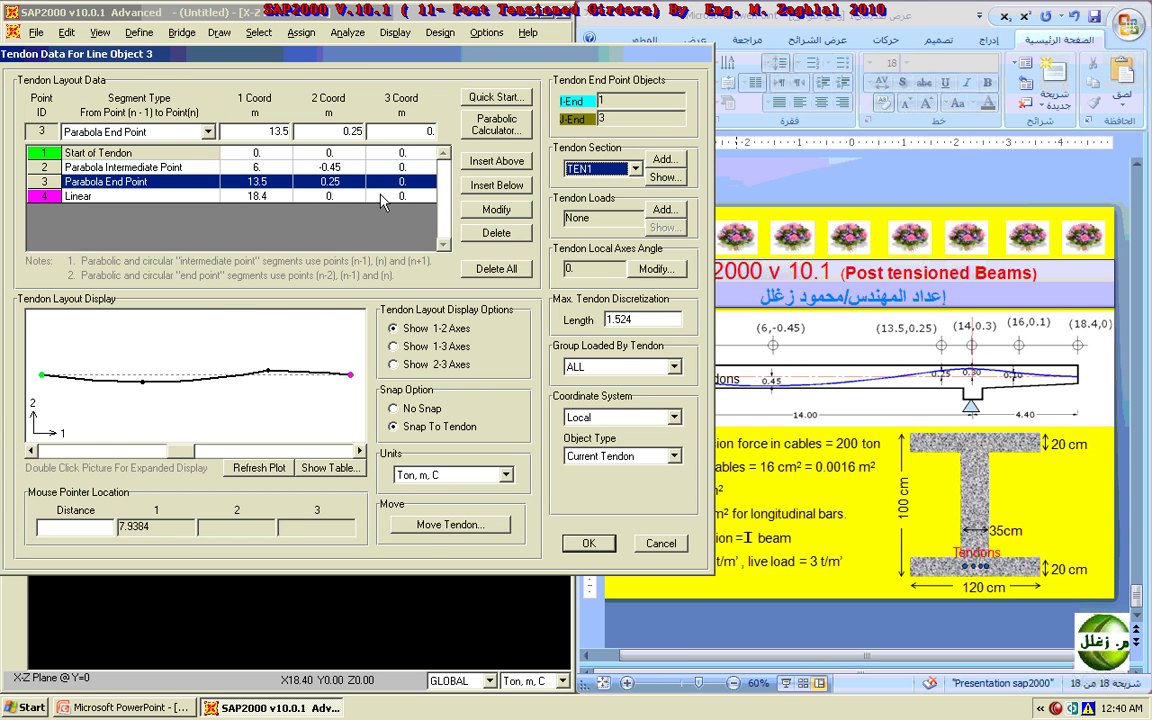
Insert a Parabola Intermediate Point below the 13.5 m point, with 1 Coord 14 m and 2 Coord 0.3 m.
left_click(208, 132)
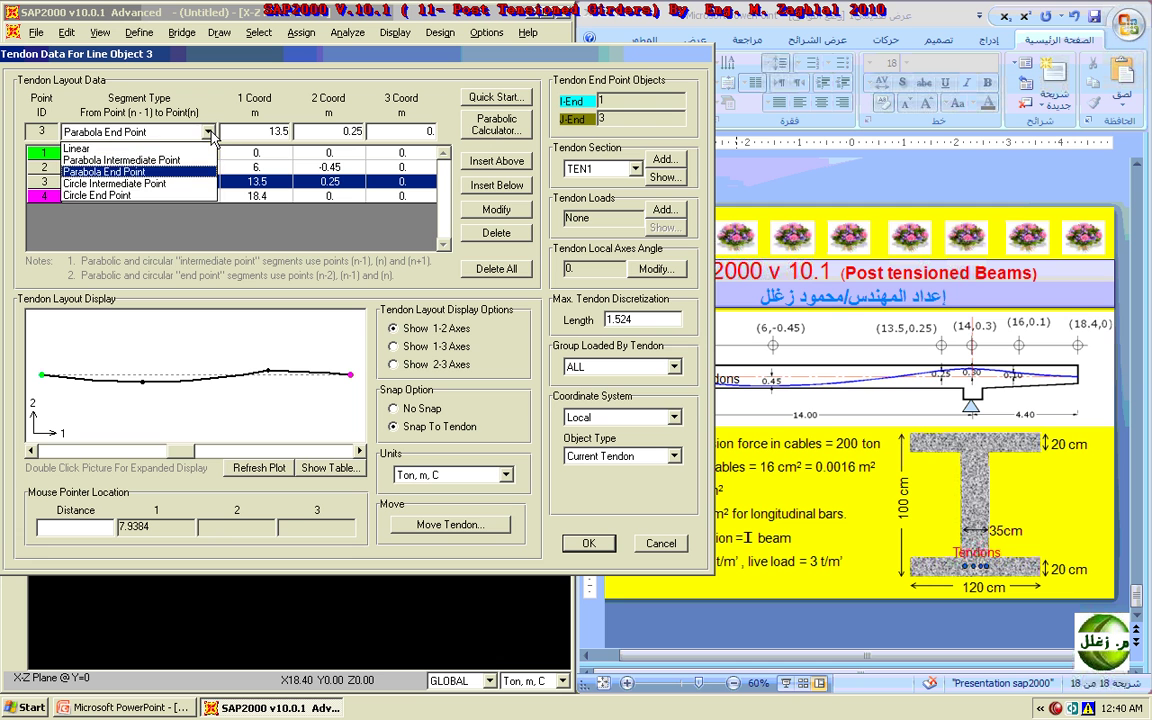
left_click(175, 159)
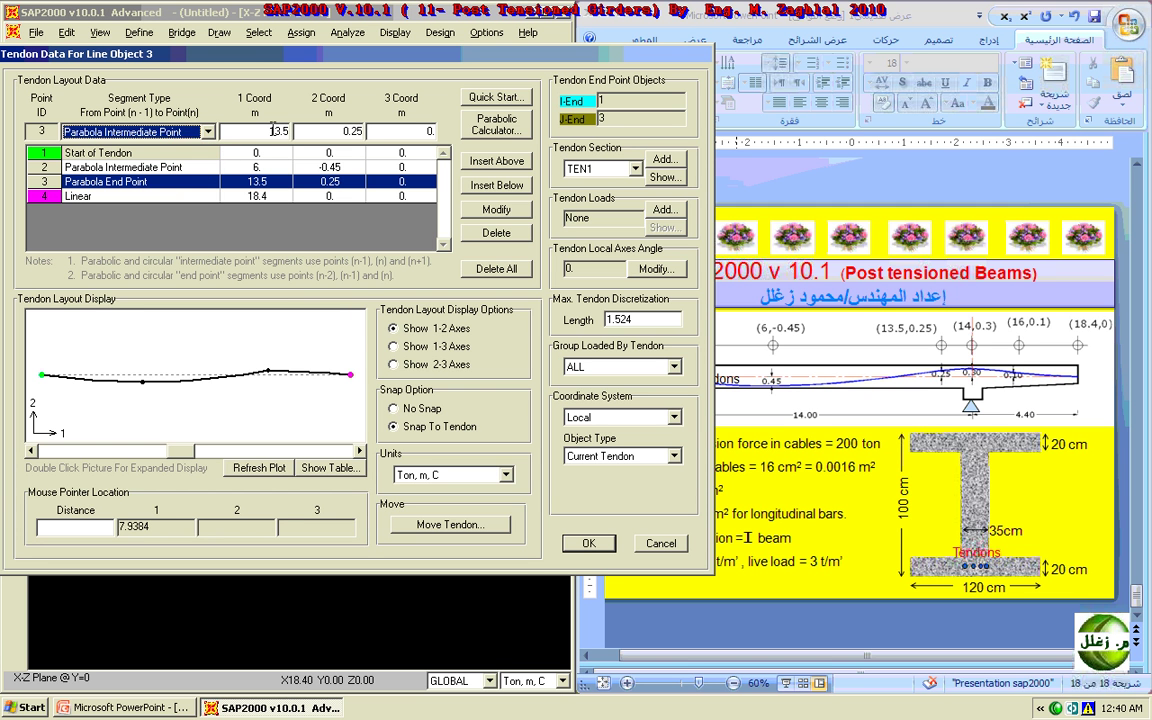
left_click(261, 130)
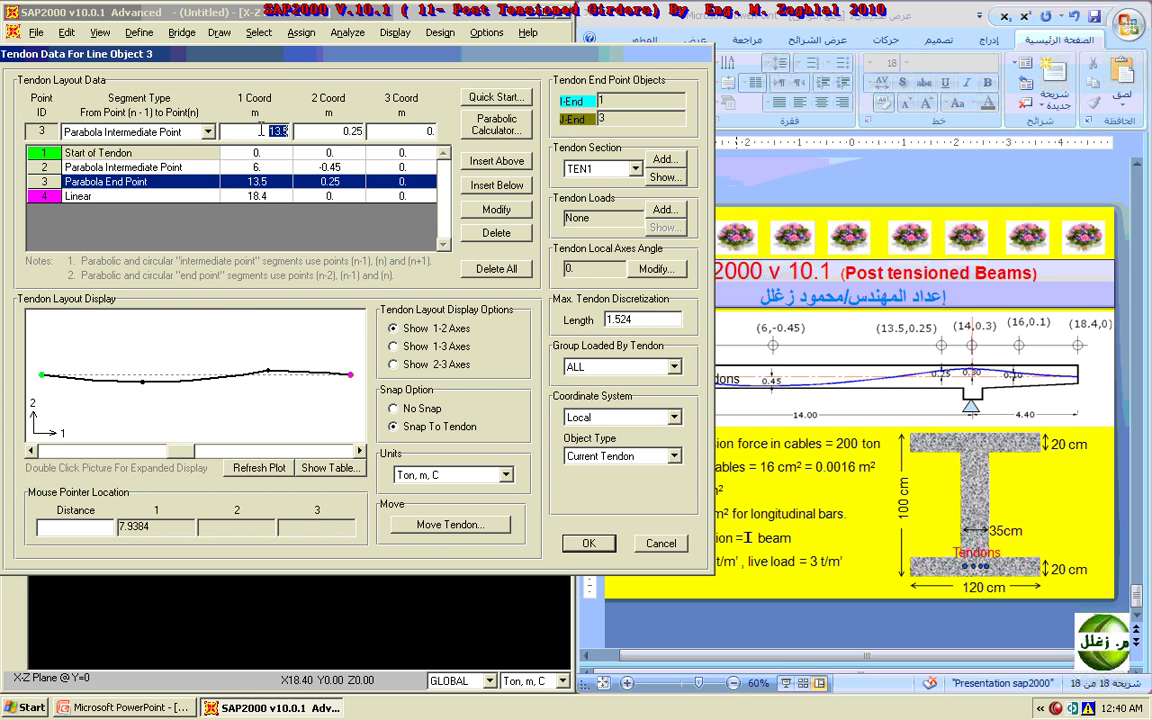
type("14")
left_click(330, 134)
type("0.3")
left_click(497, 185)
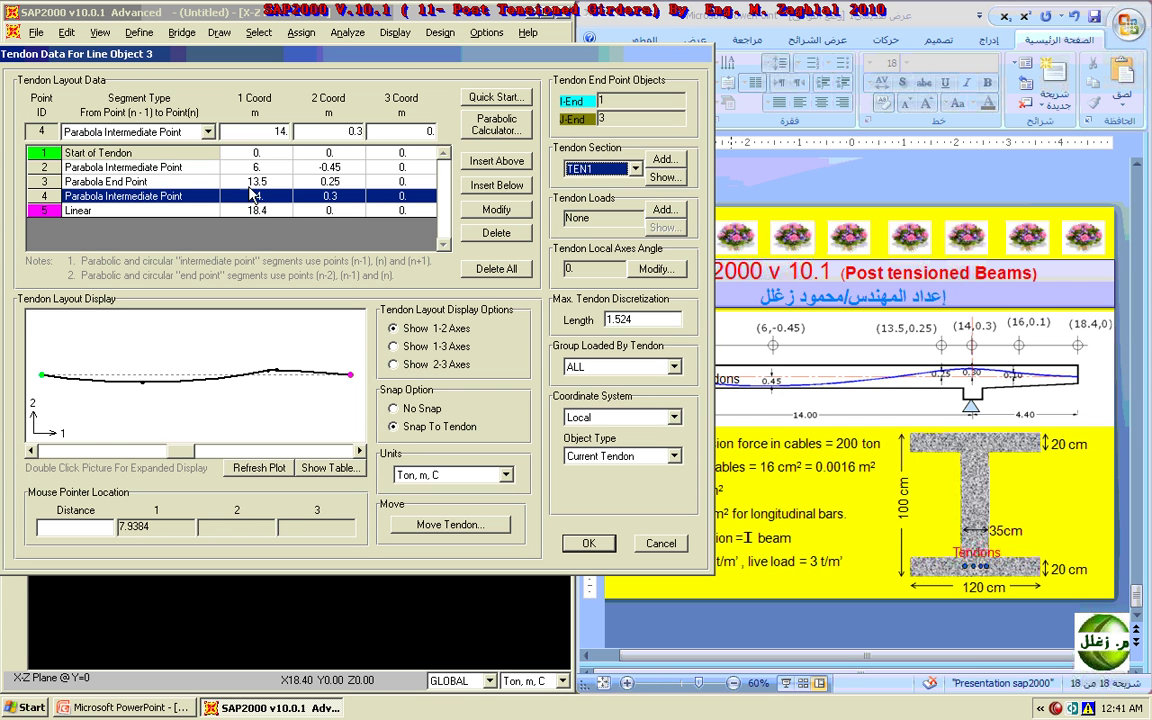
Insert another Parabola Intermediate Point below the 14 m point, with 1 Coord 16 m and 2 Coord 0.1 m.
left_click(206, 132)
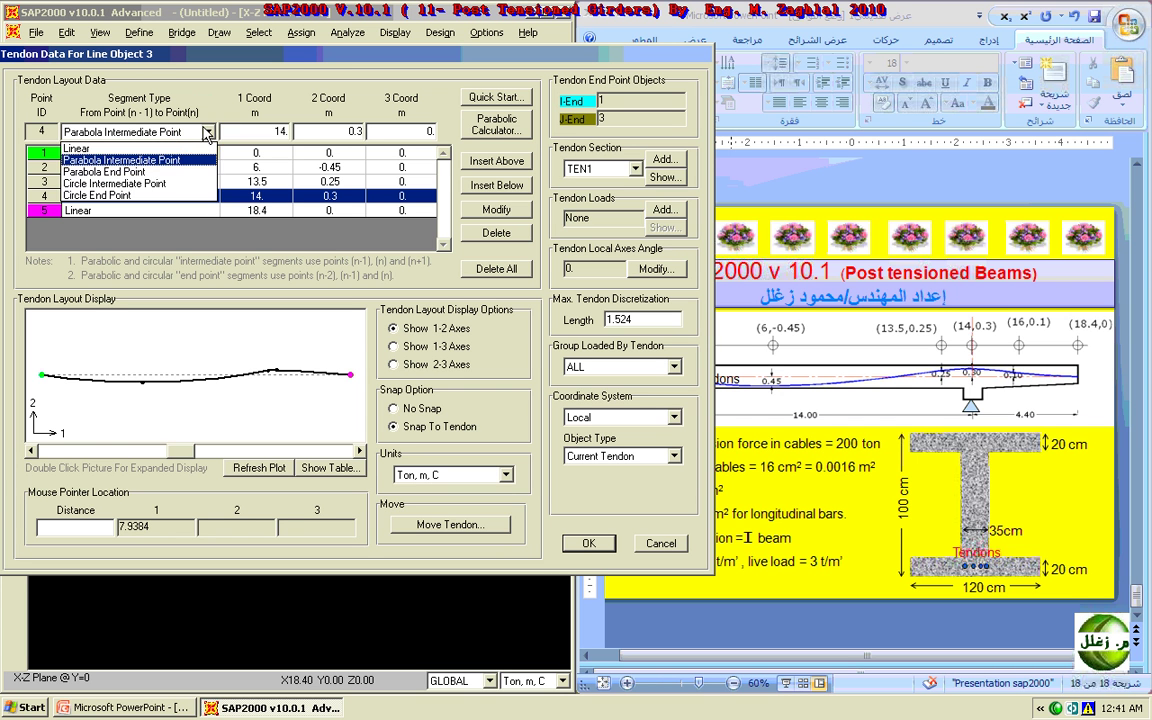
left_click(152, 160)
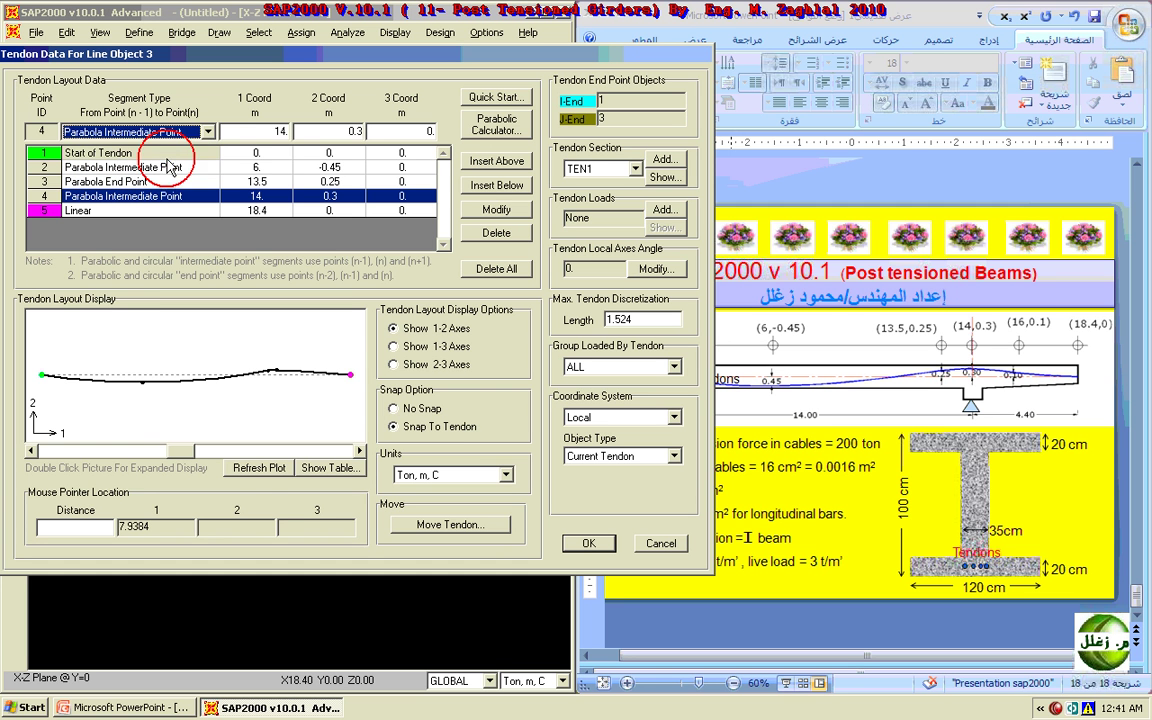
left_click(268, 132)
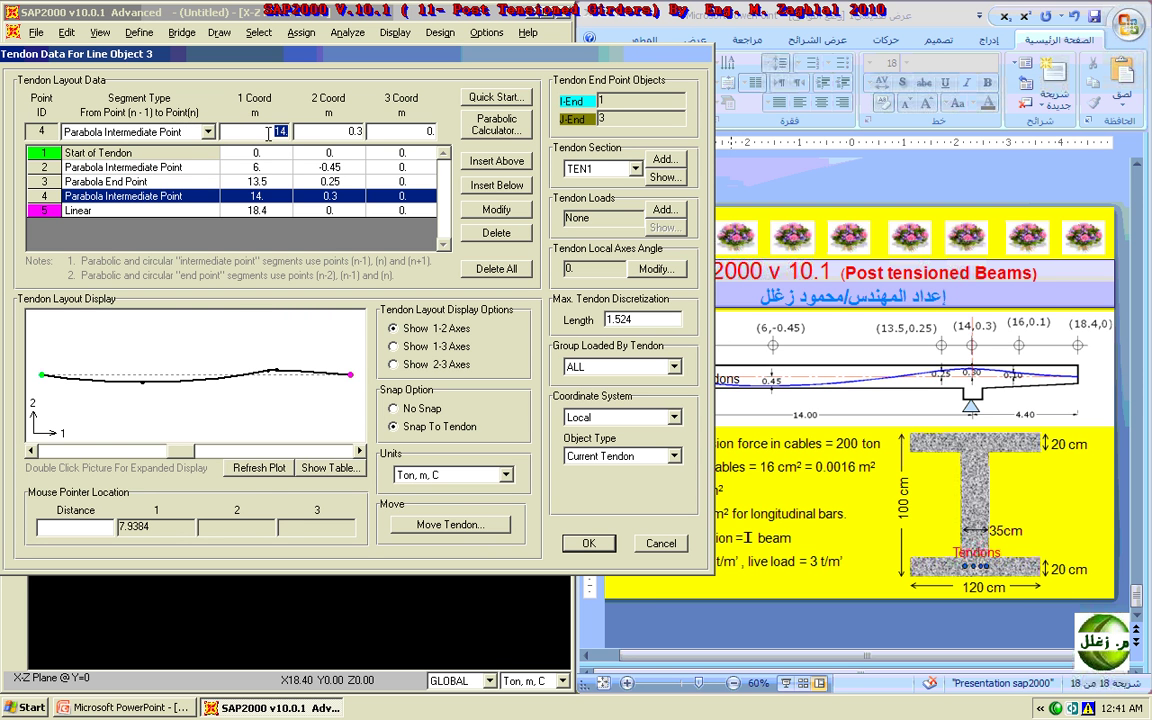
type("16")
left_click(345, 132)
left_click(510, 186)
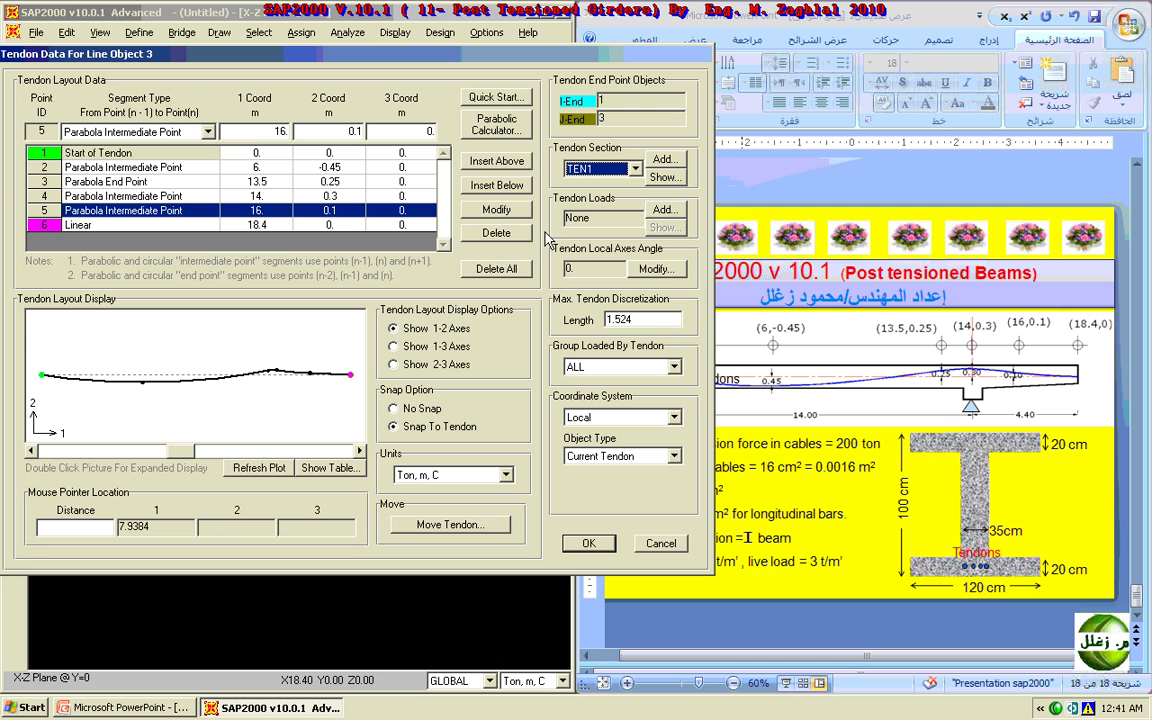
Change the tendon's last point at 18.4 m from a linear segment to Parabola End Point.
left_click(172, 225)
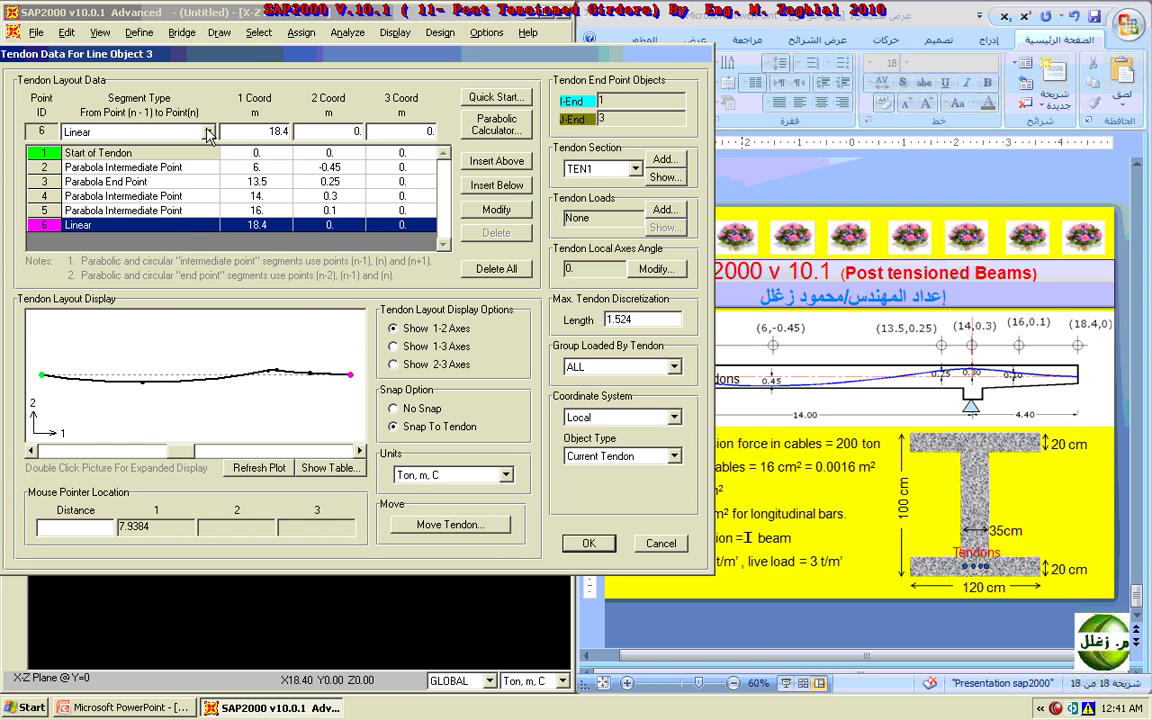
left_click(208, 133)
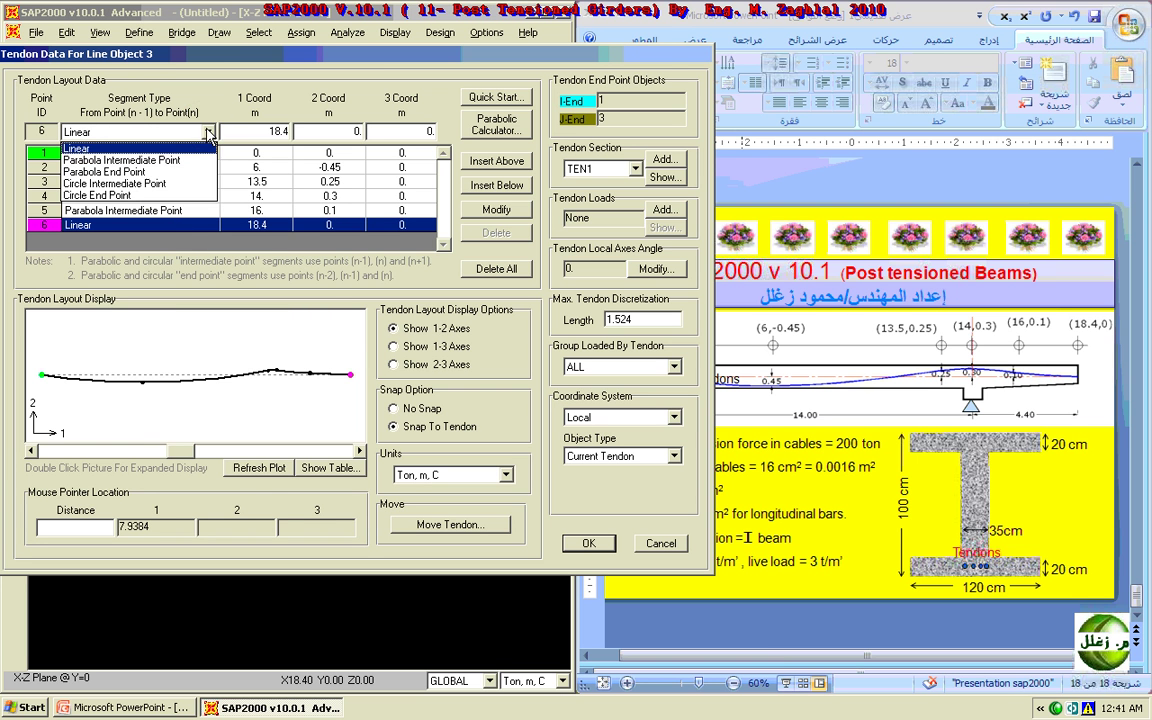
left_click(144, 173)
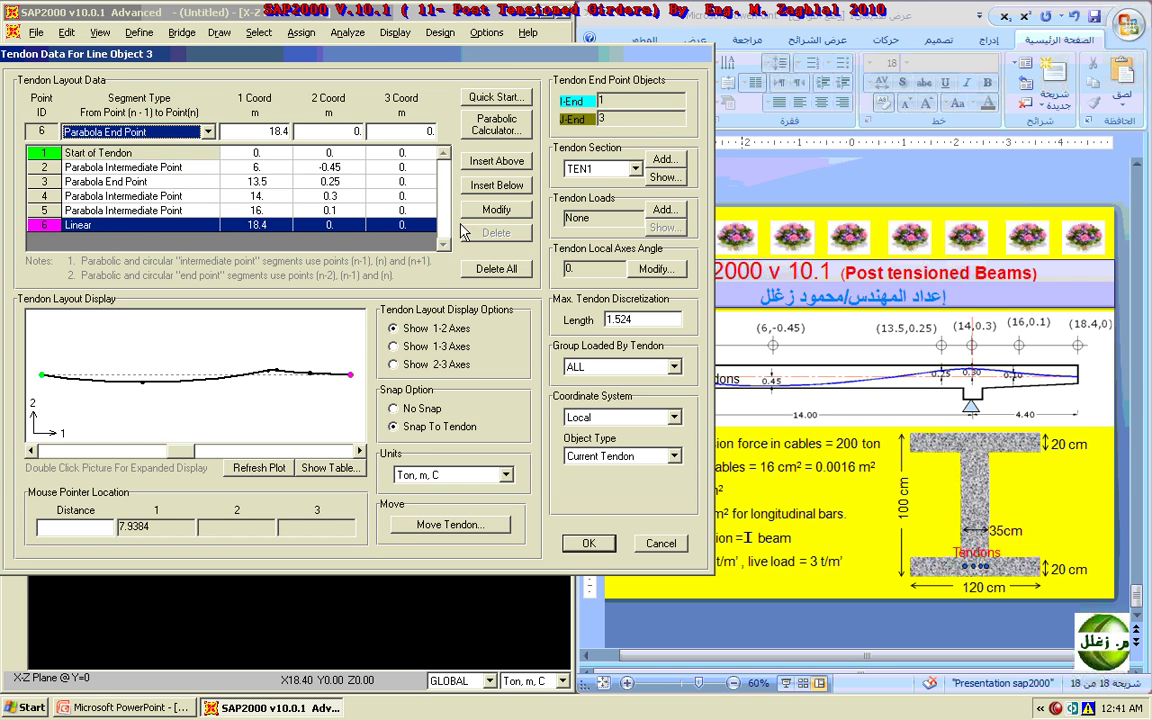
left_click(489, 214)
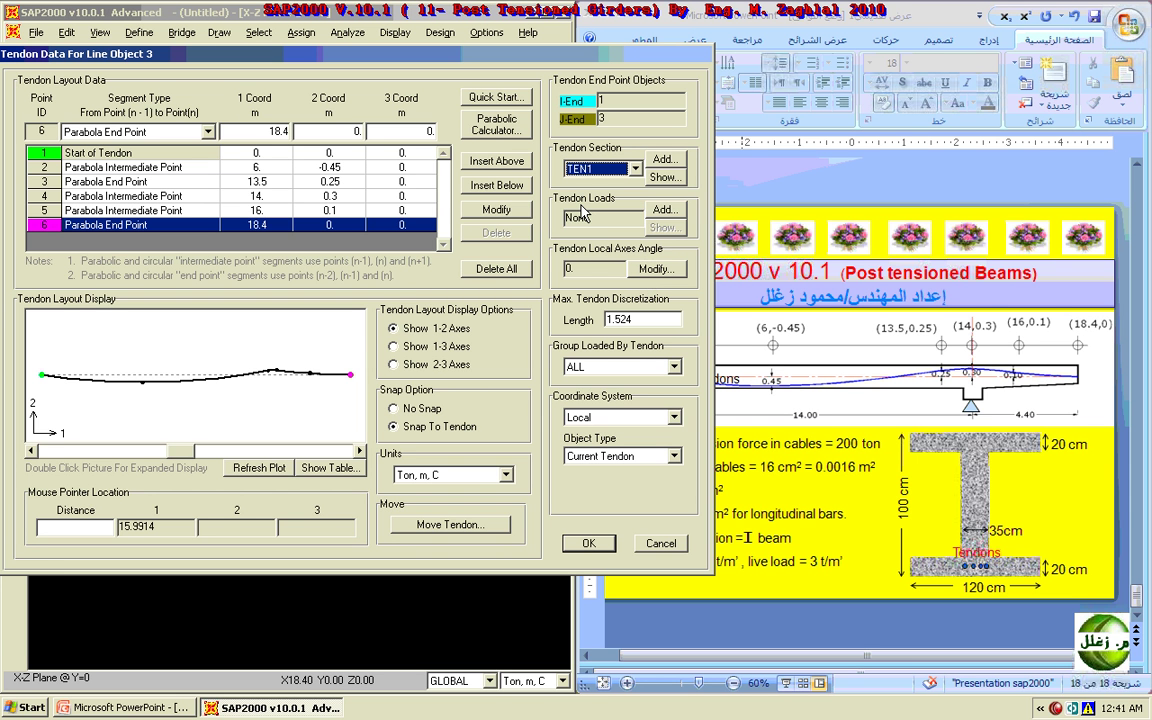
Add a tendon load for the POST-TENSION load case with the curvature coefficient, wobble coefficient and anchorage set slip all set to 0.
left_click(664, 210)
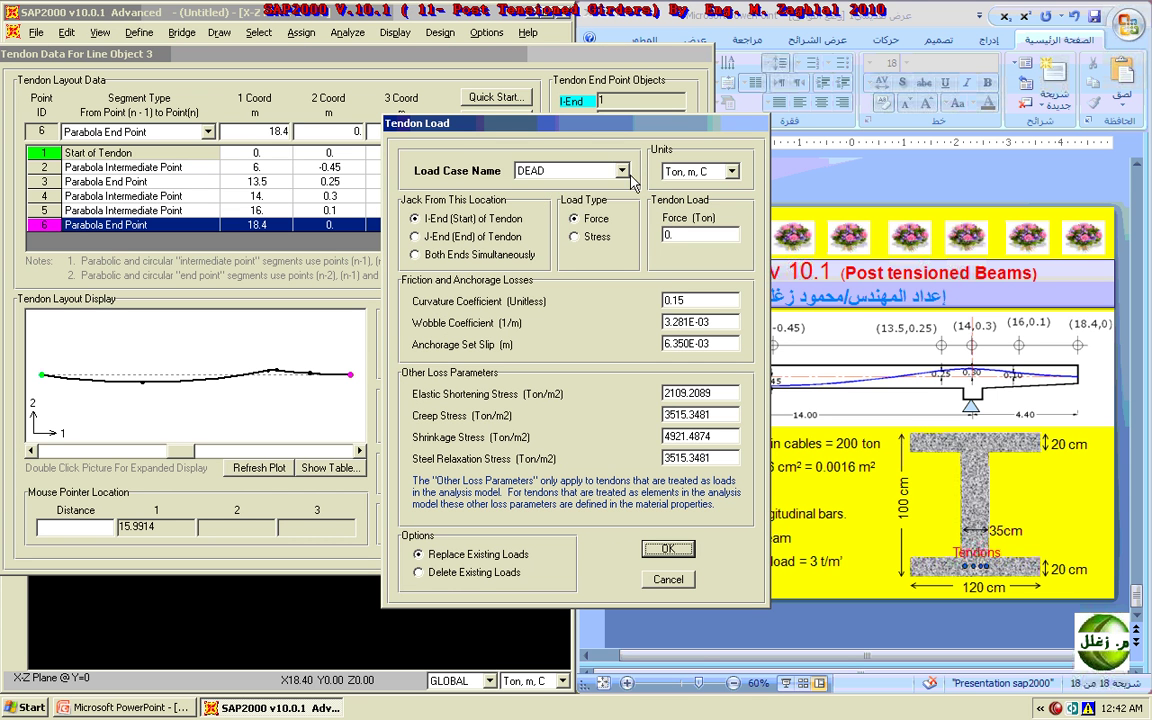
left_click(558, 170)
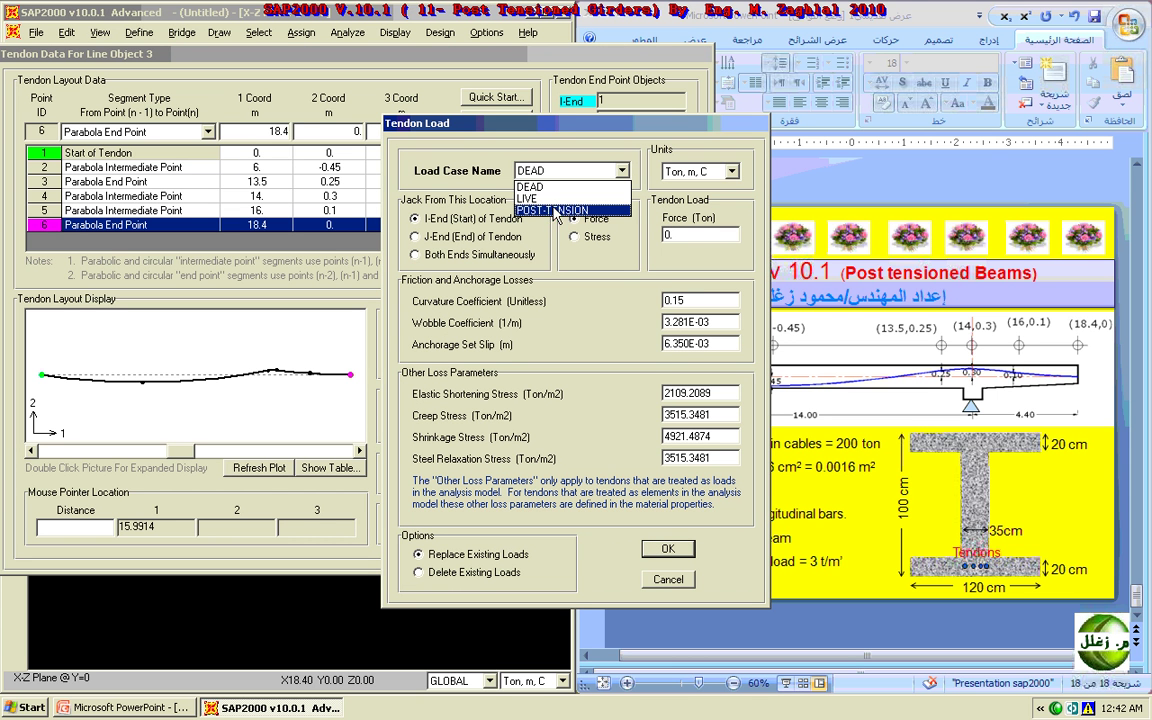
left_click(553, 210)
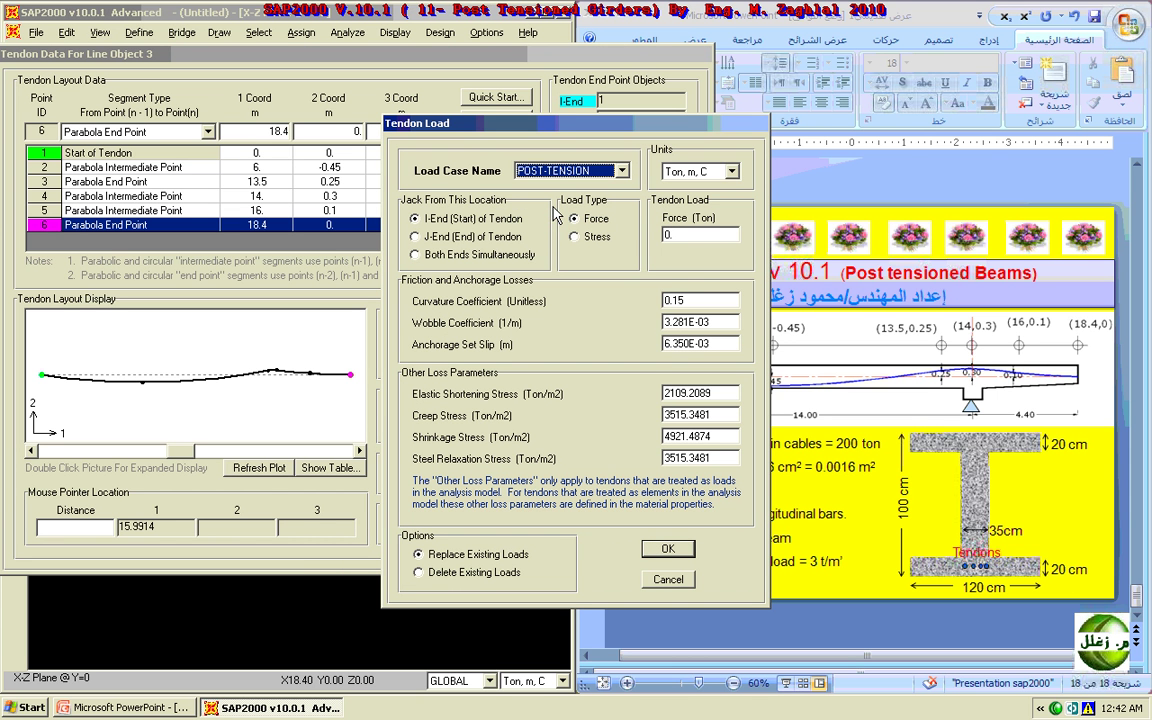
double_click(688, 303)
type("0")
double_click(715, 322)
key("BackSpace")
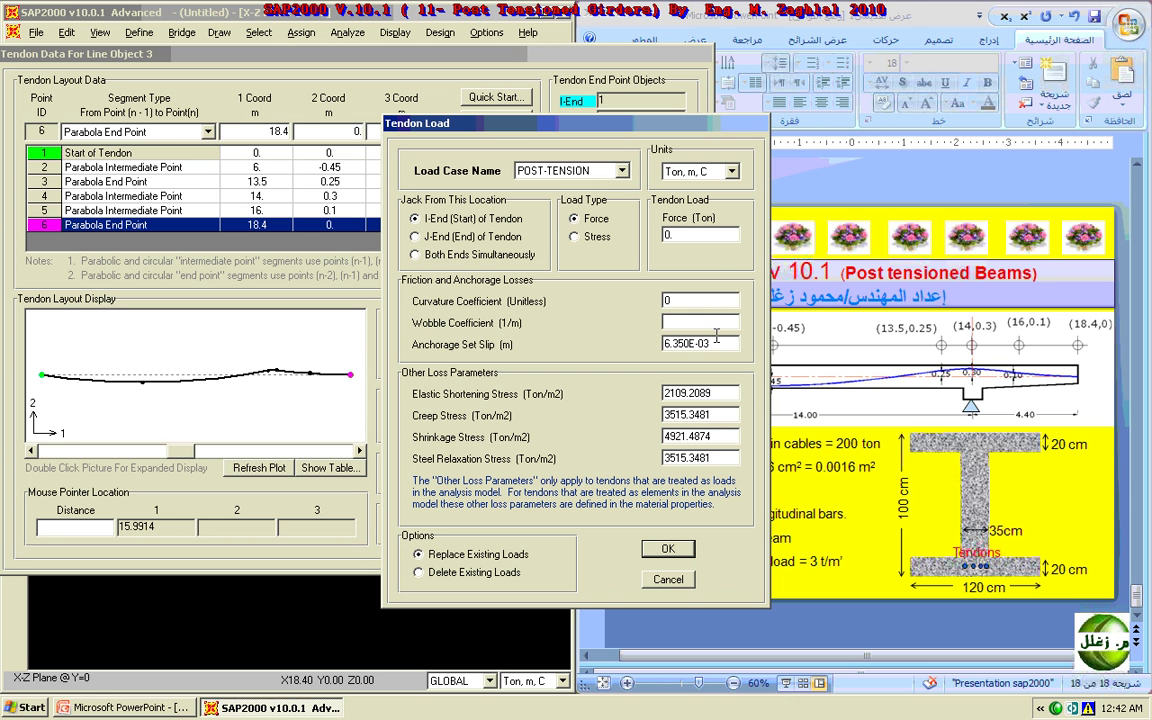
type("0")
double_click(716, 343)
type("0")
Set the elastic shortening, creep, shrinkage and steel relaxation stress losses of the tendon load to 0.
double_click(716, 394)
type("0")
double_click(720, 418)
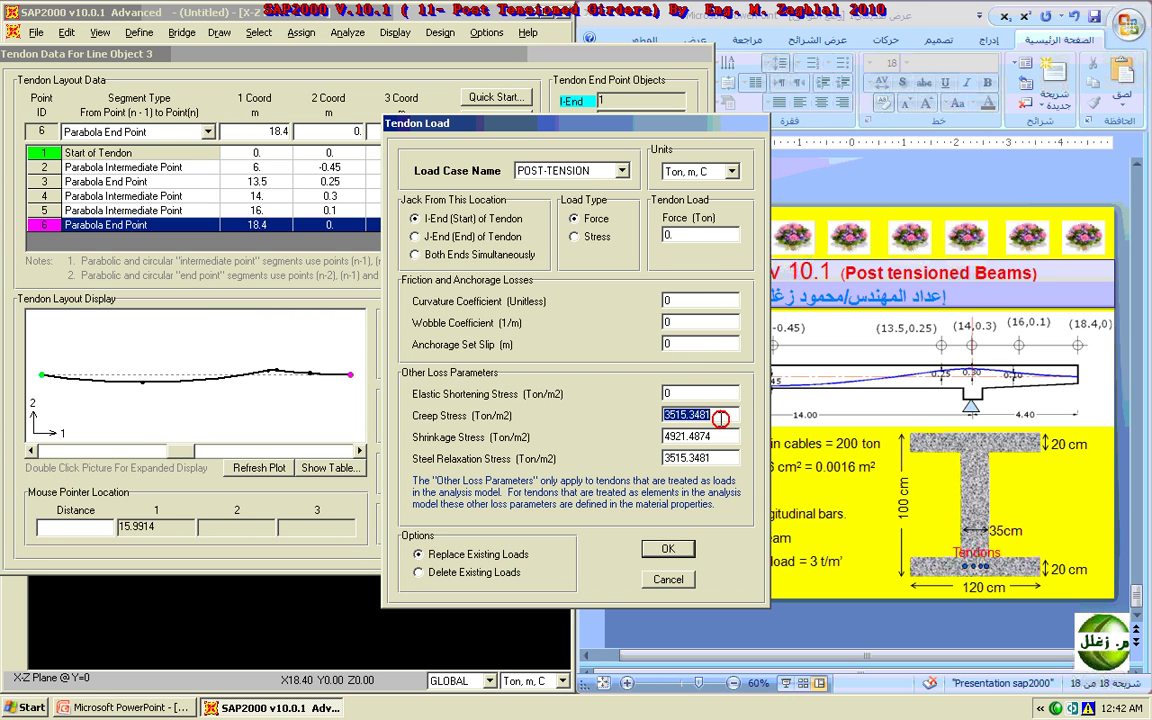
key("BackSpace")
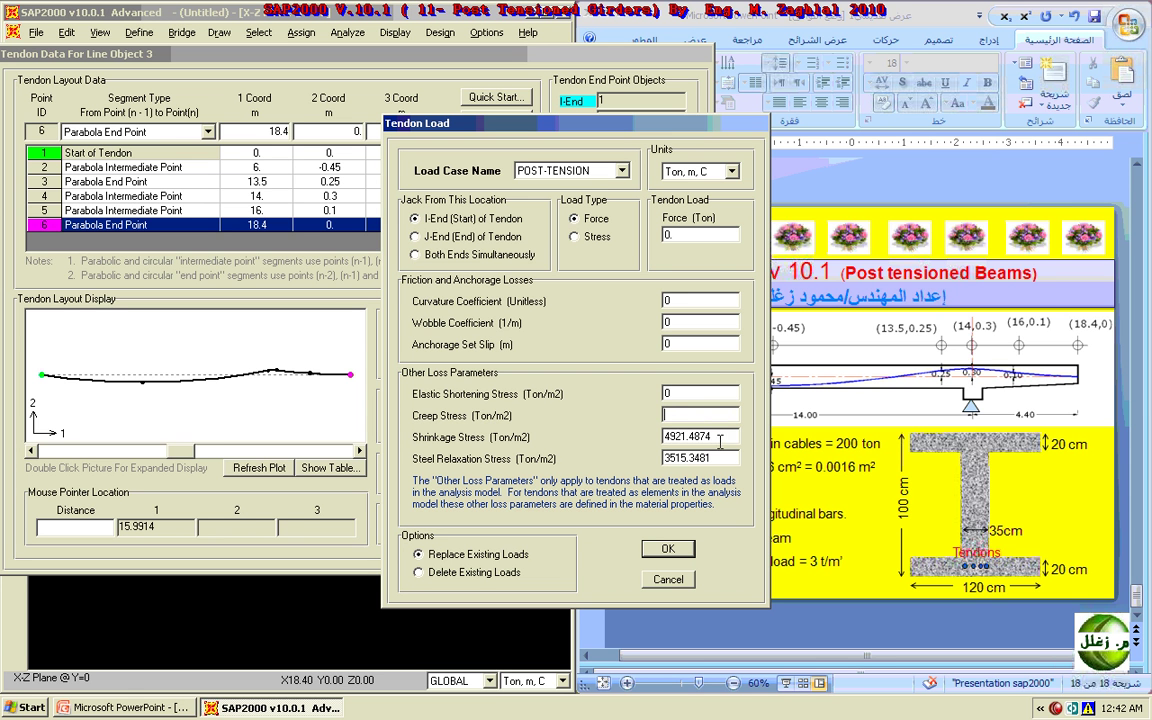
type("0")
double_click(723, 436)
key("BackSpace")
type("0")
double_click(723, 456)
key("BackSpace")
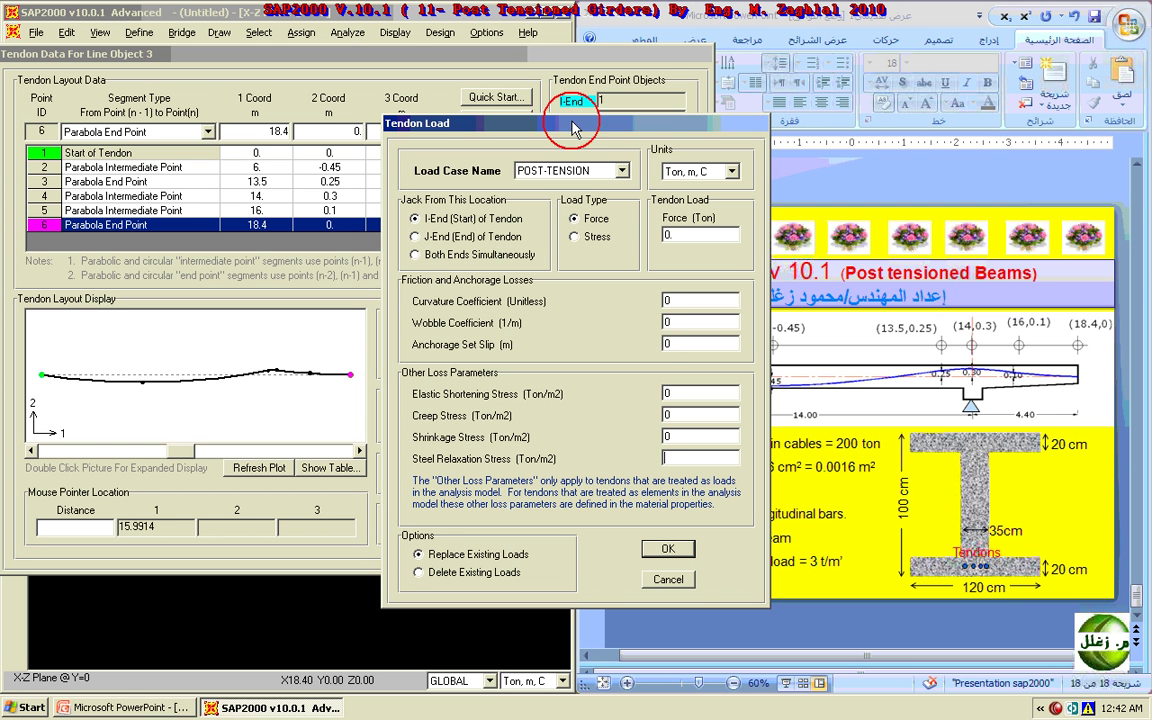
Set the tendon load's jacking force to 200 Ton and accept the load.
left_click_drag(576, 128, 549, 131)
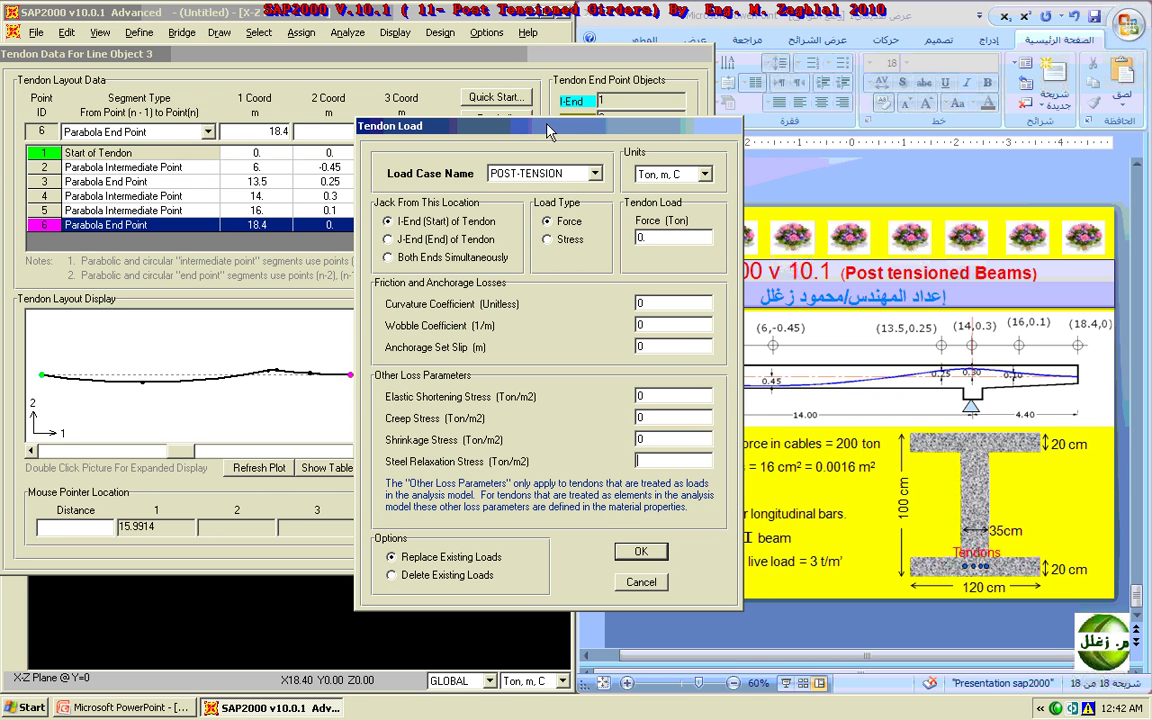
double_click(693, 237)
left_click_drag(654, 129, 600, 135)
type("200")
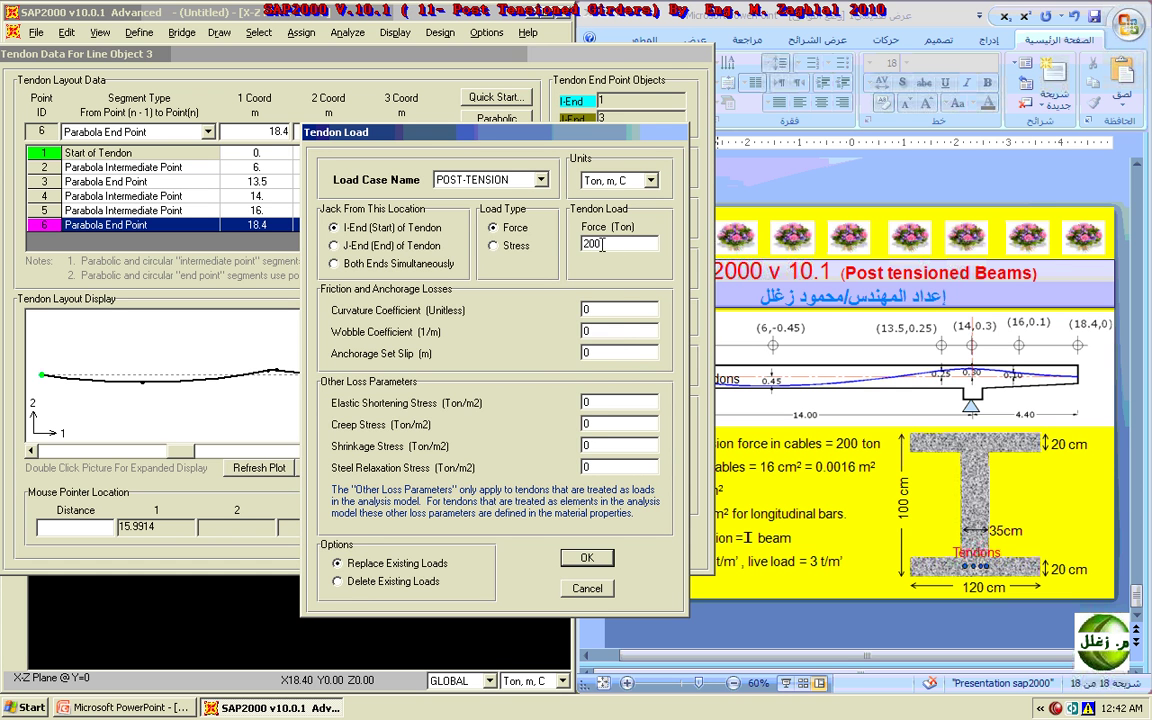
left_click(589, 558)
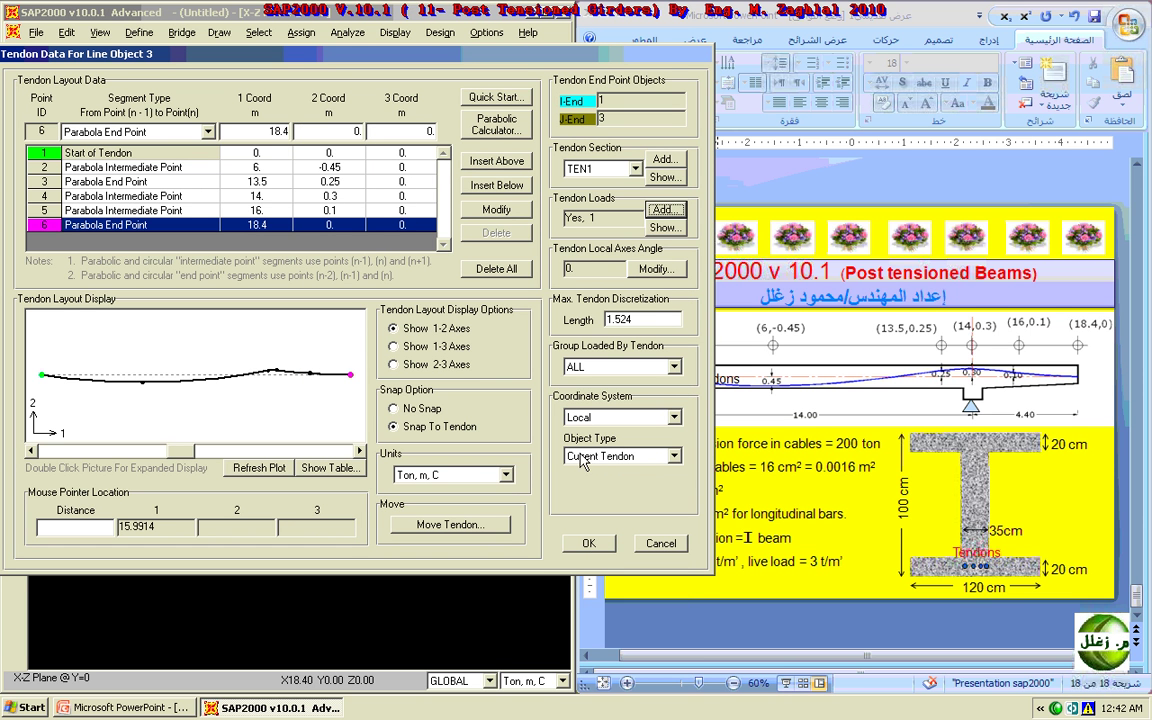
Set the area of tendon section TEN1 to 0.0016 m², accept the section and tendon data, and leave drawing mode.
left_click(633, 171)
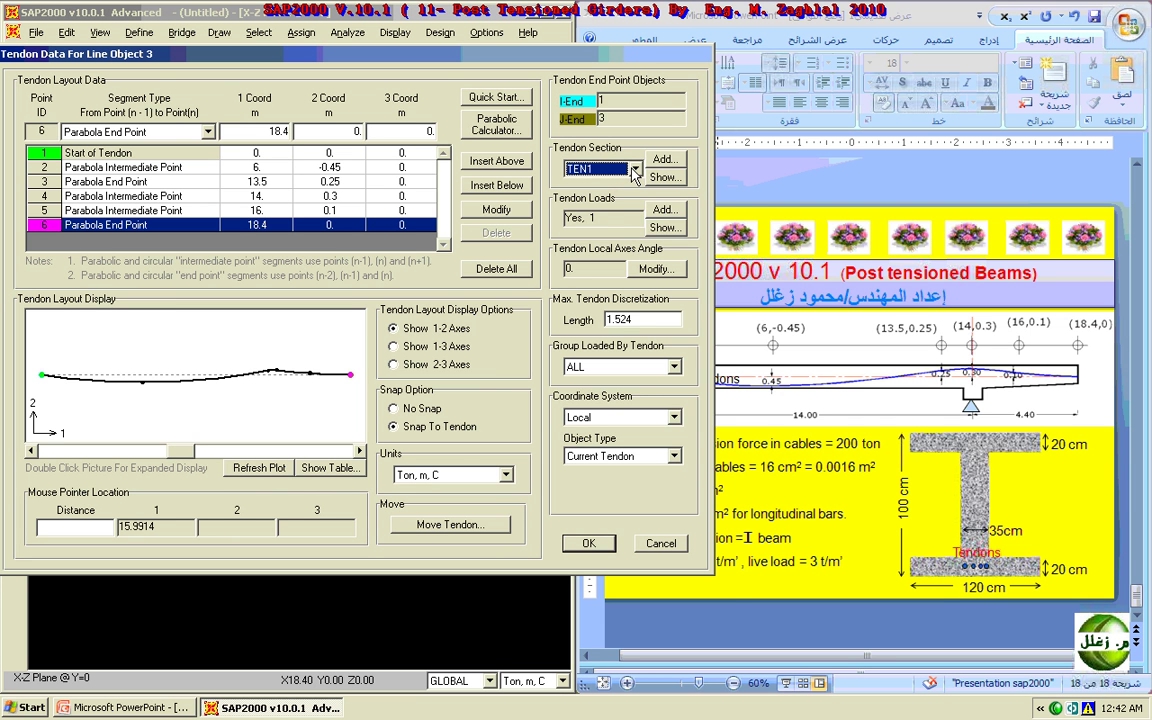
left_click(660, 177)
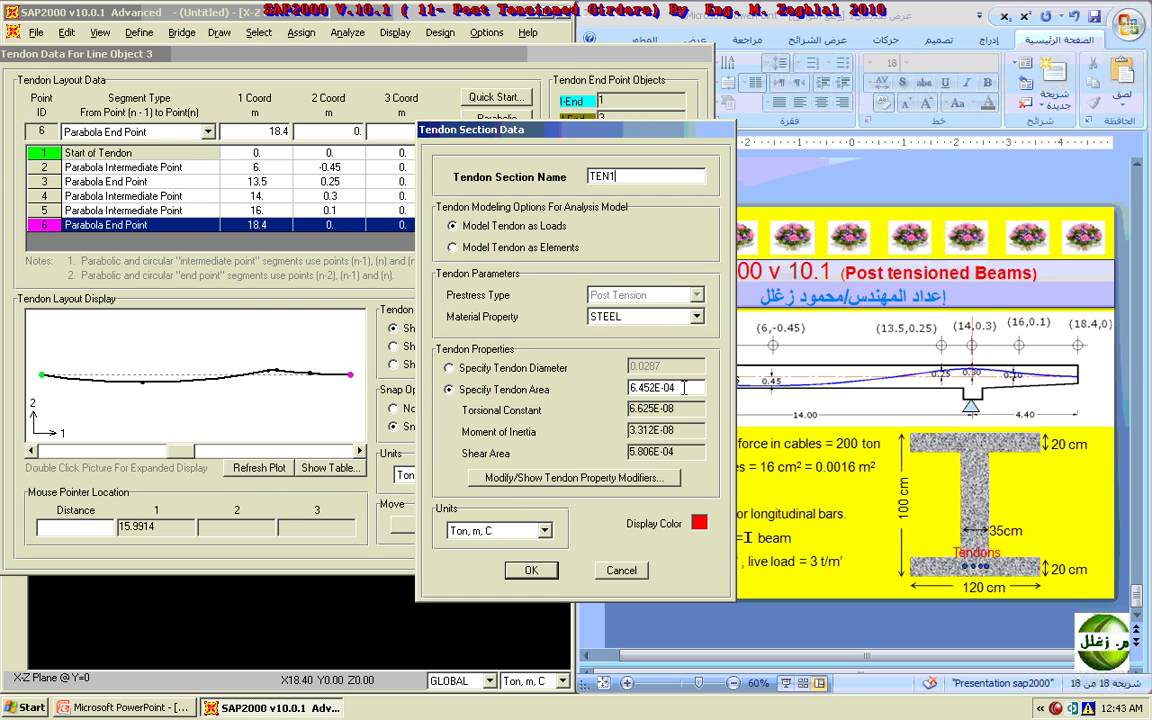
left_click_drag(620, 130, 464, 121)
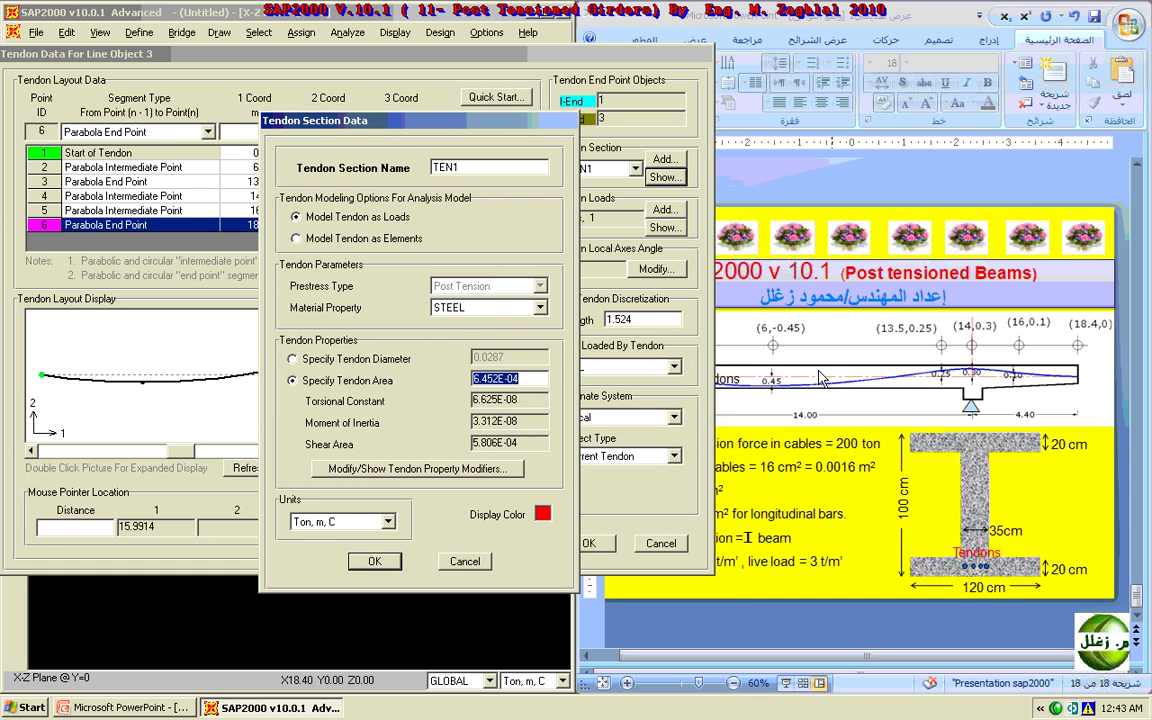
type(".0016")
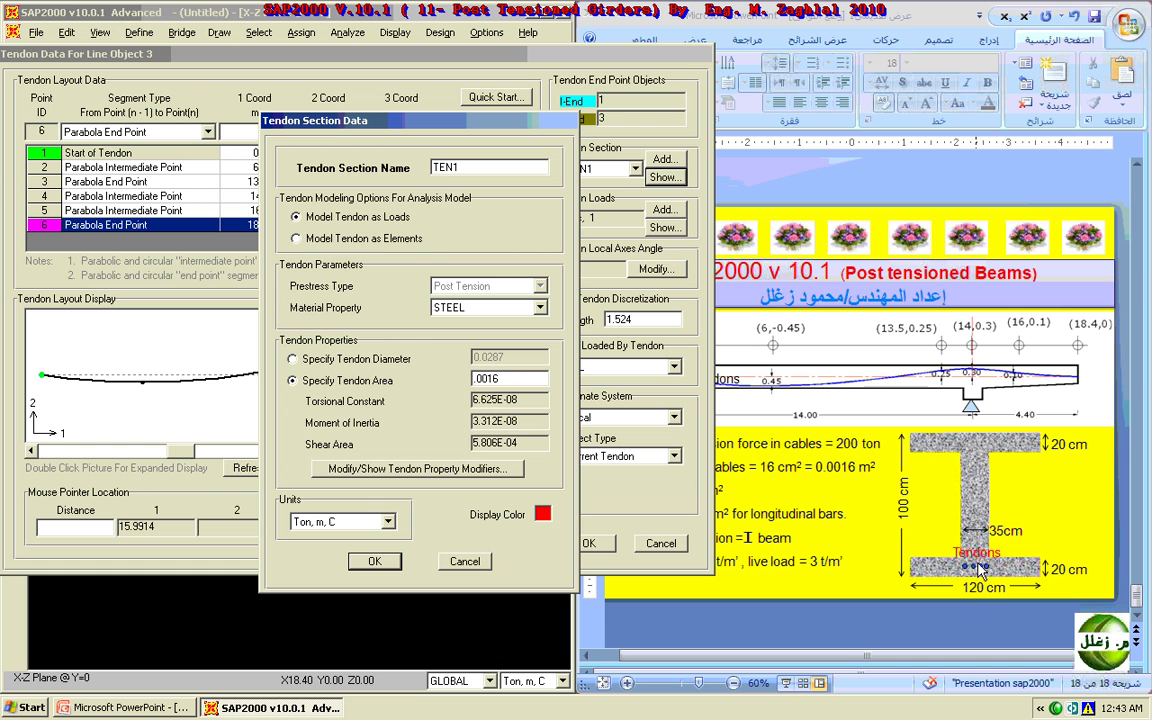
left_click(374, 561)
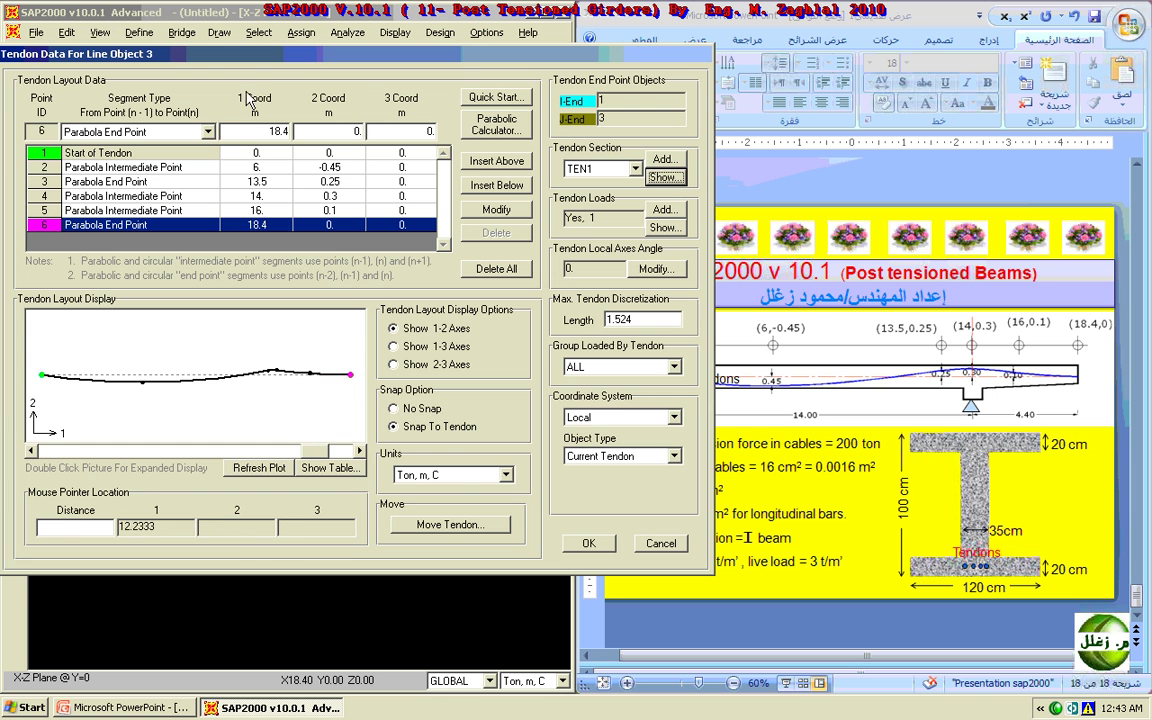
left_click(588, 543)
left_click(488, 159)
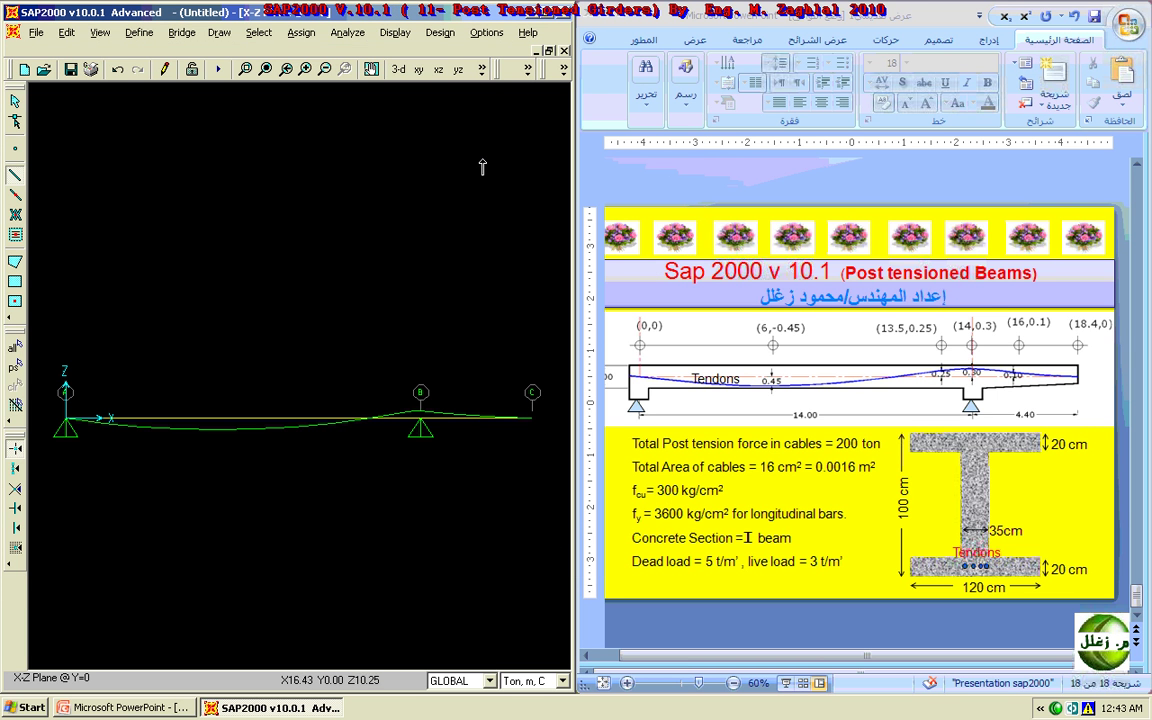
left_click(15, 100)
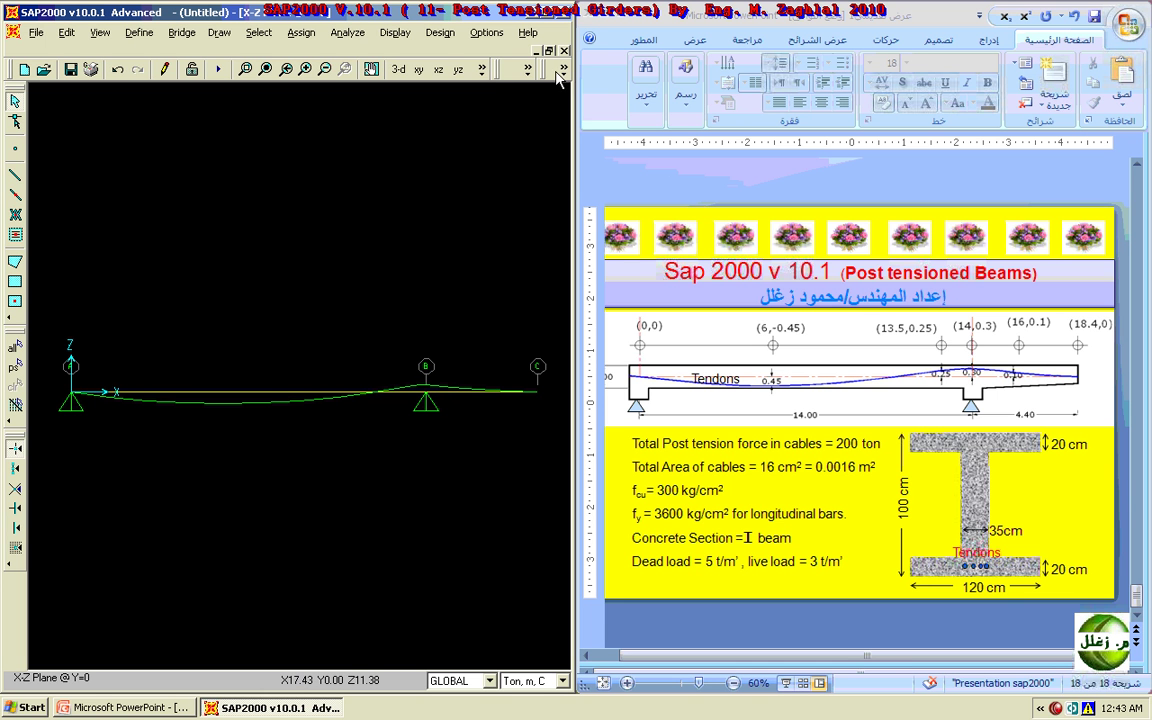
Turn on Extrude View in the display options of the X-Z elevation to show the girder as a solid section.
left_click(482, 69)
left_click(482, 69)
left_click(482, 69)
left_click(482, 69)
left_click(482, 69)
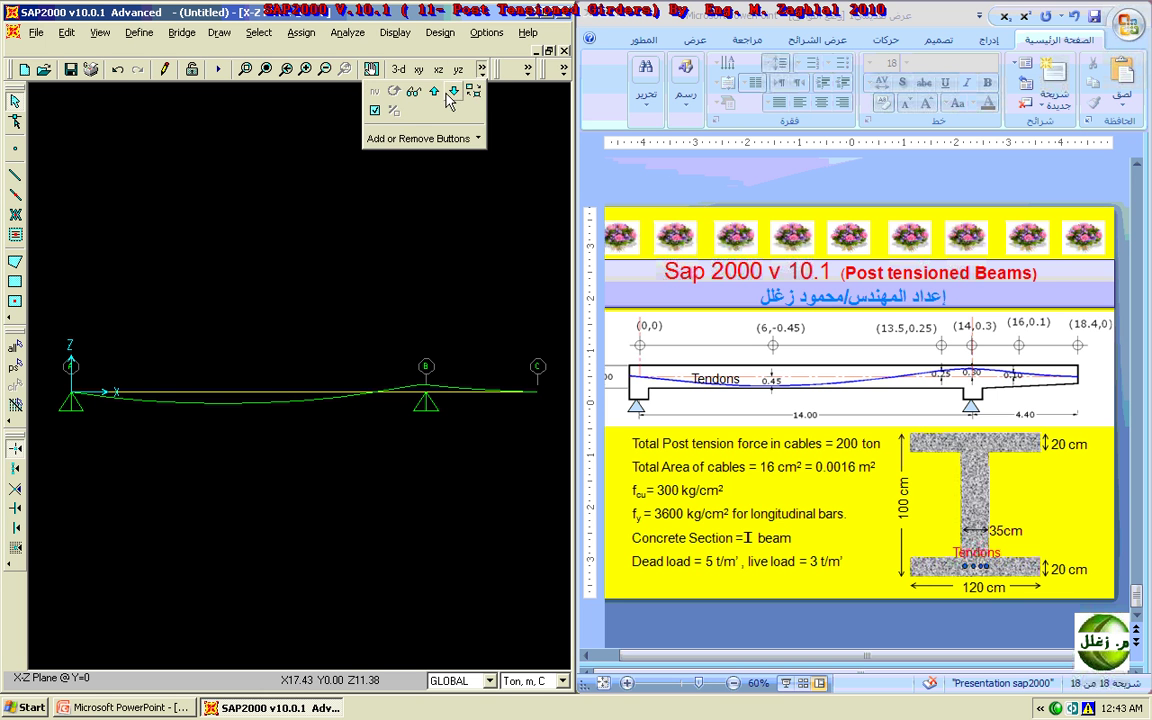
left_click(378, 112)
left_click(559, 287)
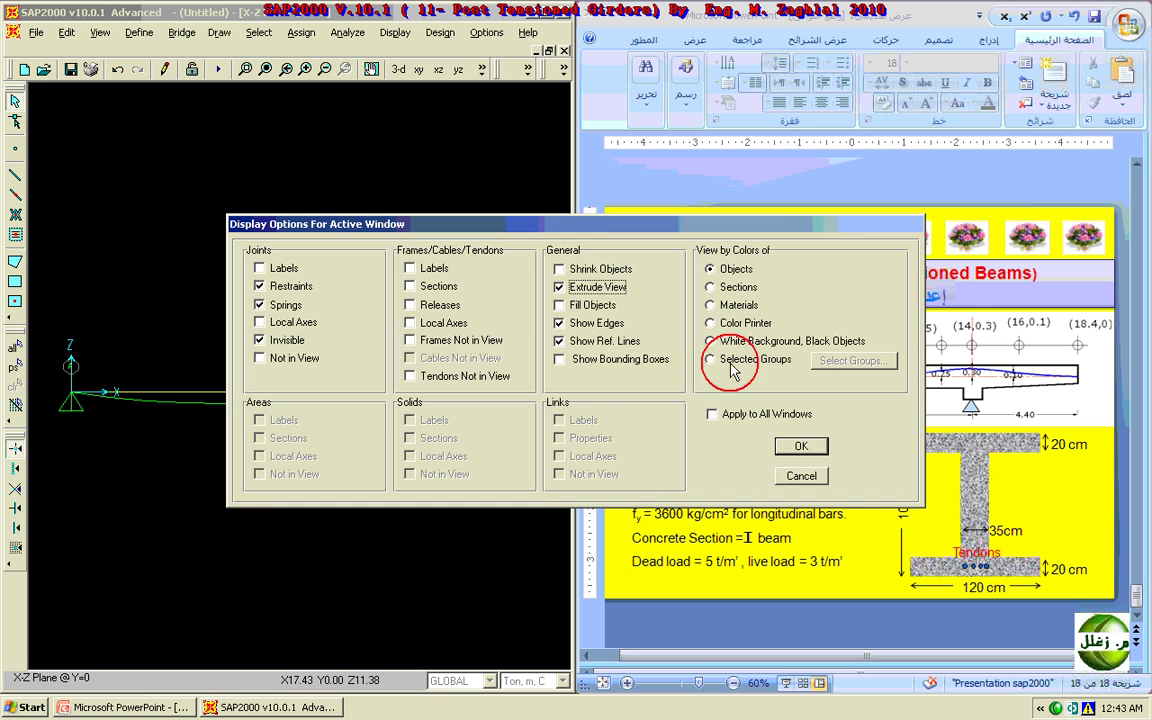
left_click(795, 446)
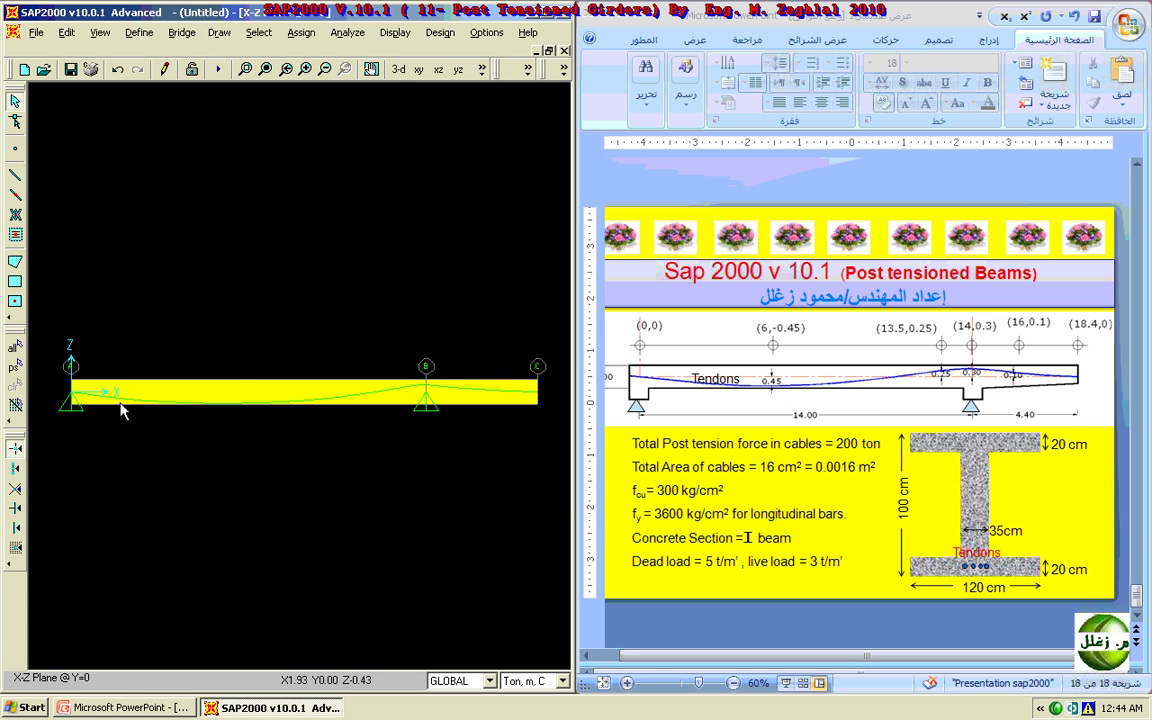
Examine the extruded girder and its tendon in 3-D from a rotated viewpoint, and return to the X-Z view.
left_click(398, 69)
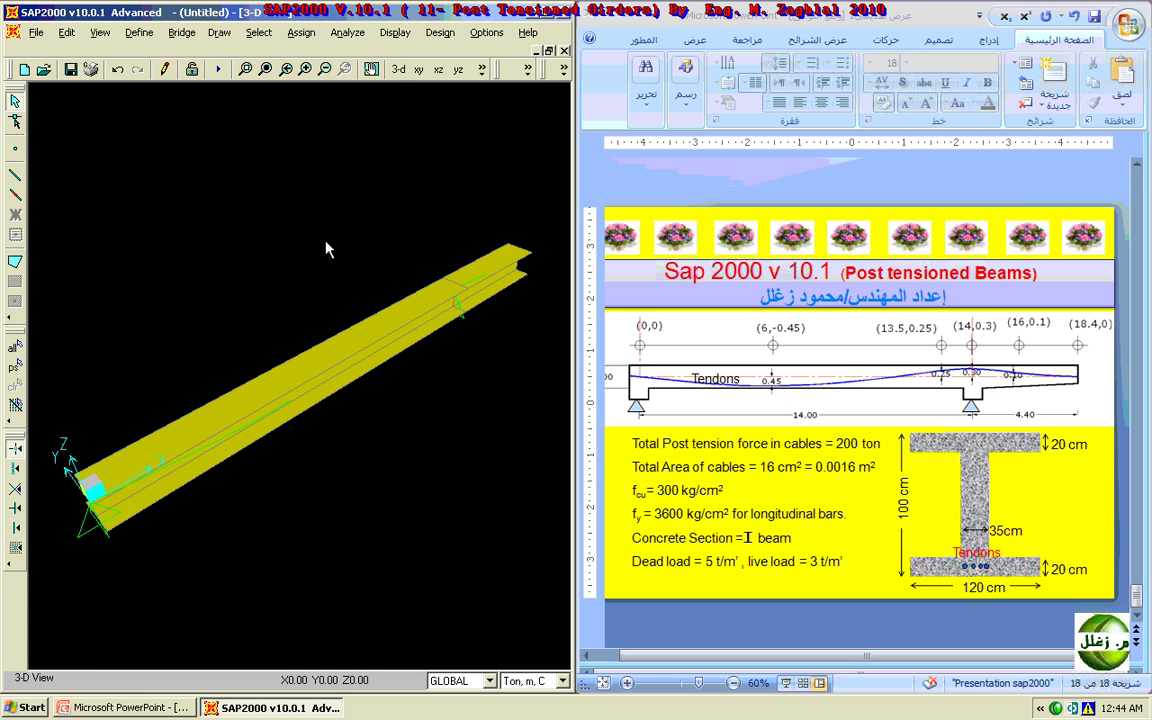
key("Left")
key("Left")
key("Left")
key("Left")
key("Left")
key("Left")
key("Left")
key("Left")
key("Left")
key("Left")
key("Left")
key("Left")
key("Left")
key("Left")
key("Left")
key("Left")
key("Left")
key("Left")
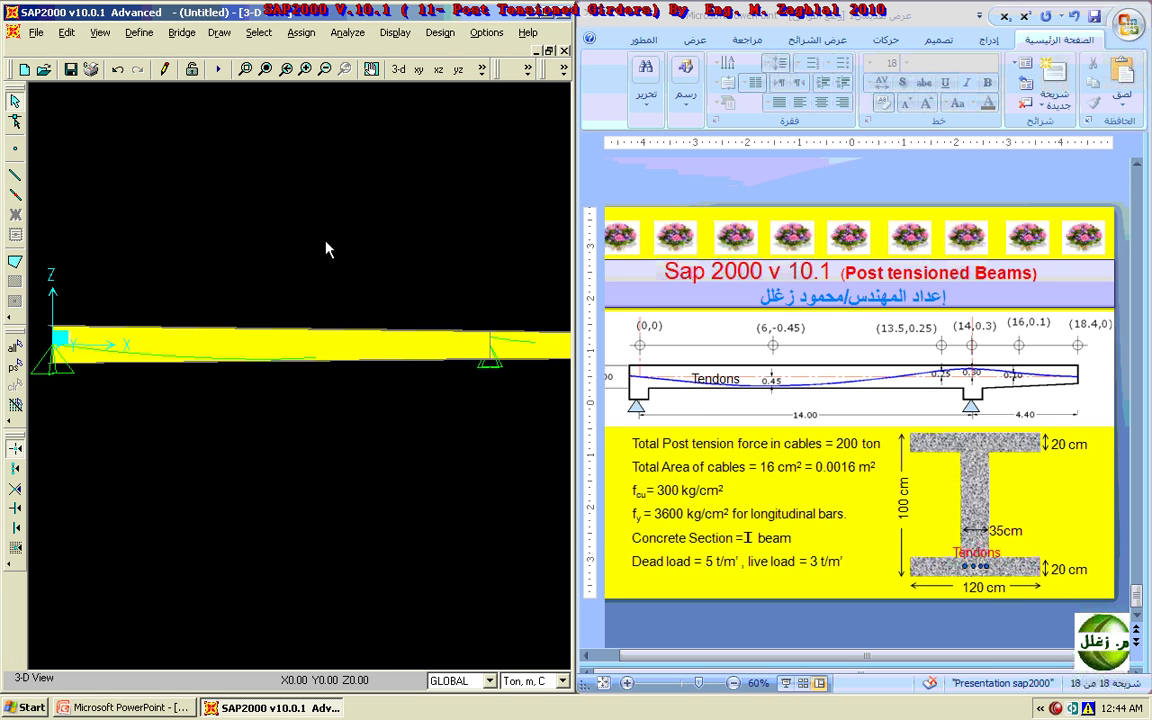
left_click(438, 69)
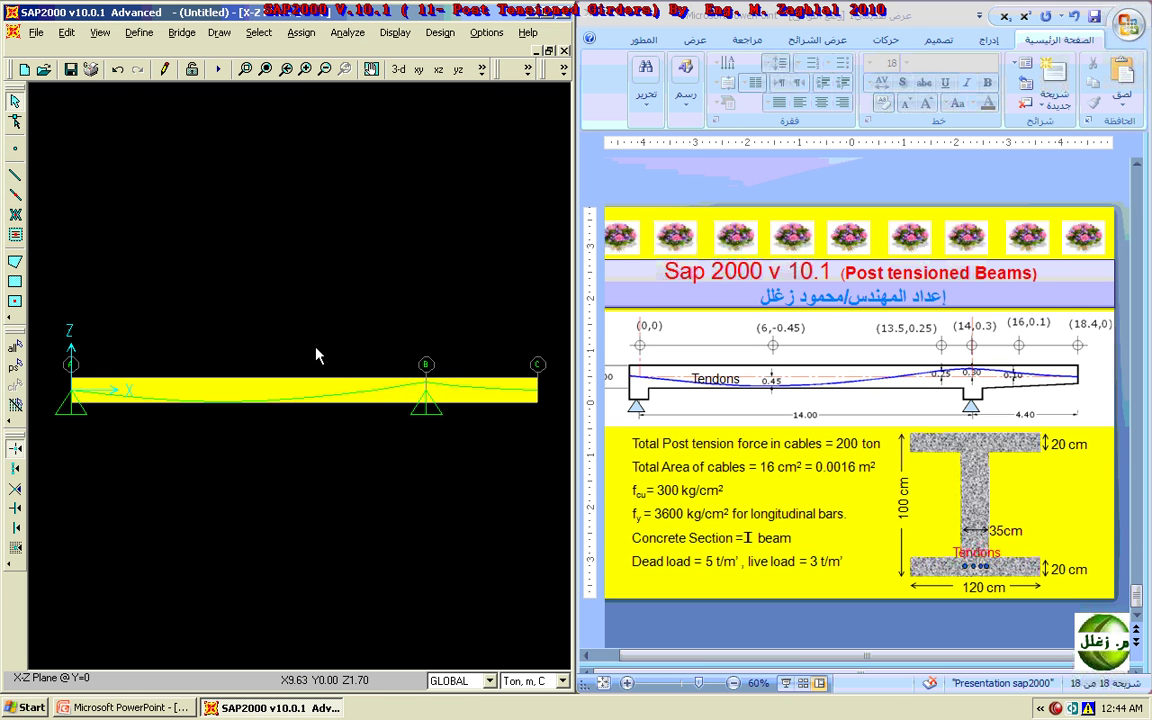
Save the model in My Documents under the file name POST.
left_click(71, 69)
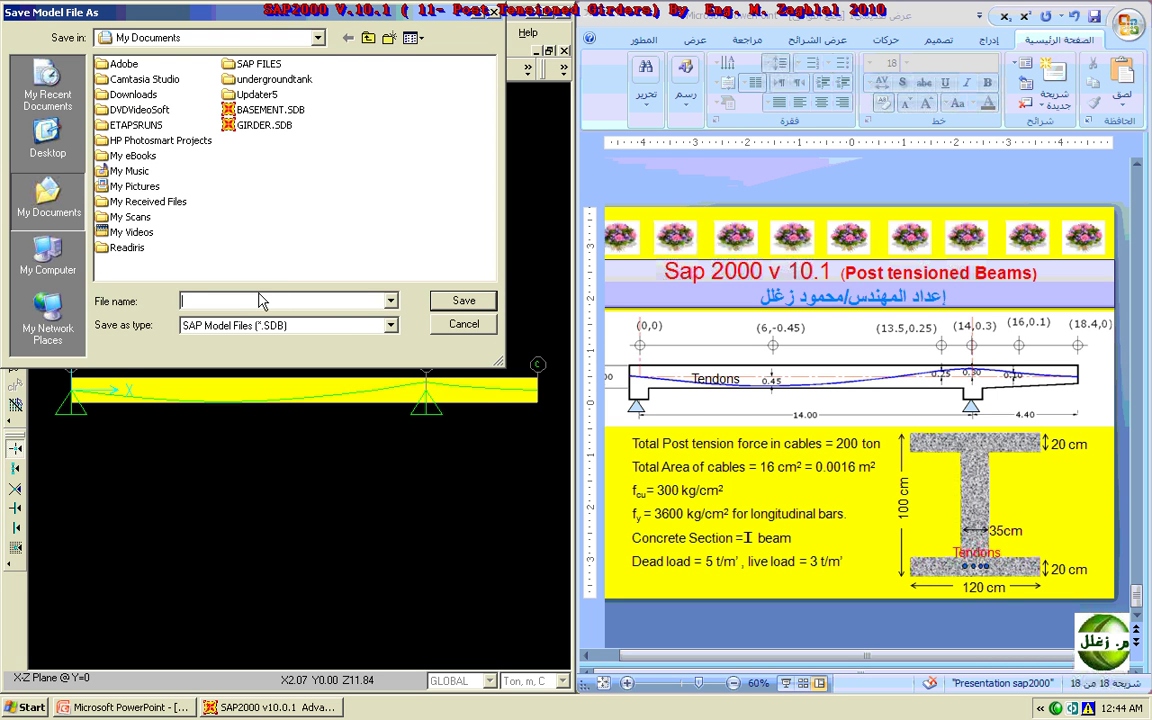
type("POST")
key("Return")
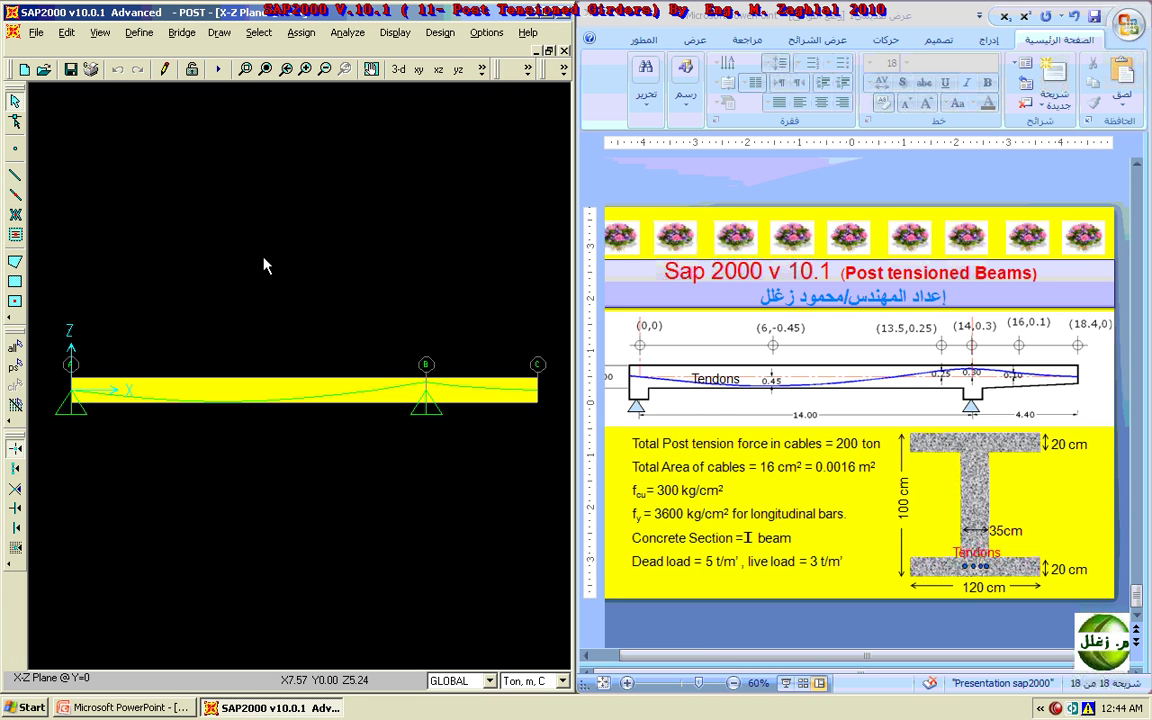
Exclude the MODAL case from the analysis and run the DEAD, LIVE and POST-TENSION cases.
left_click(217, 69)
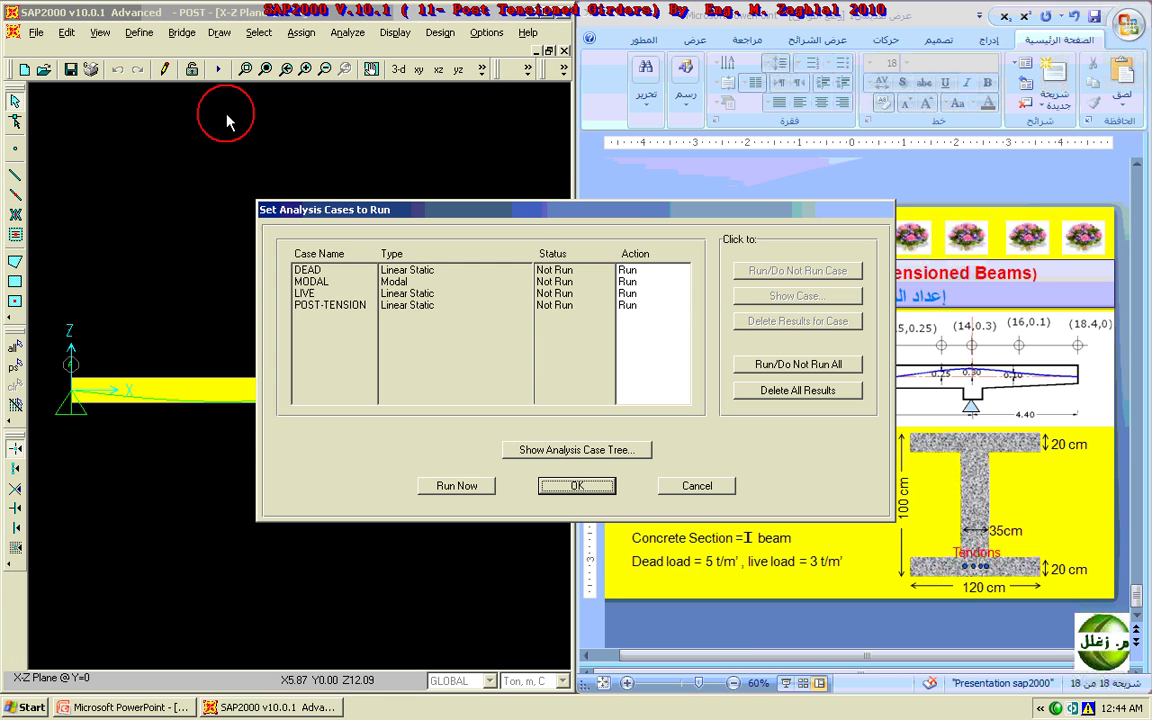
left_click(335, 284)
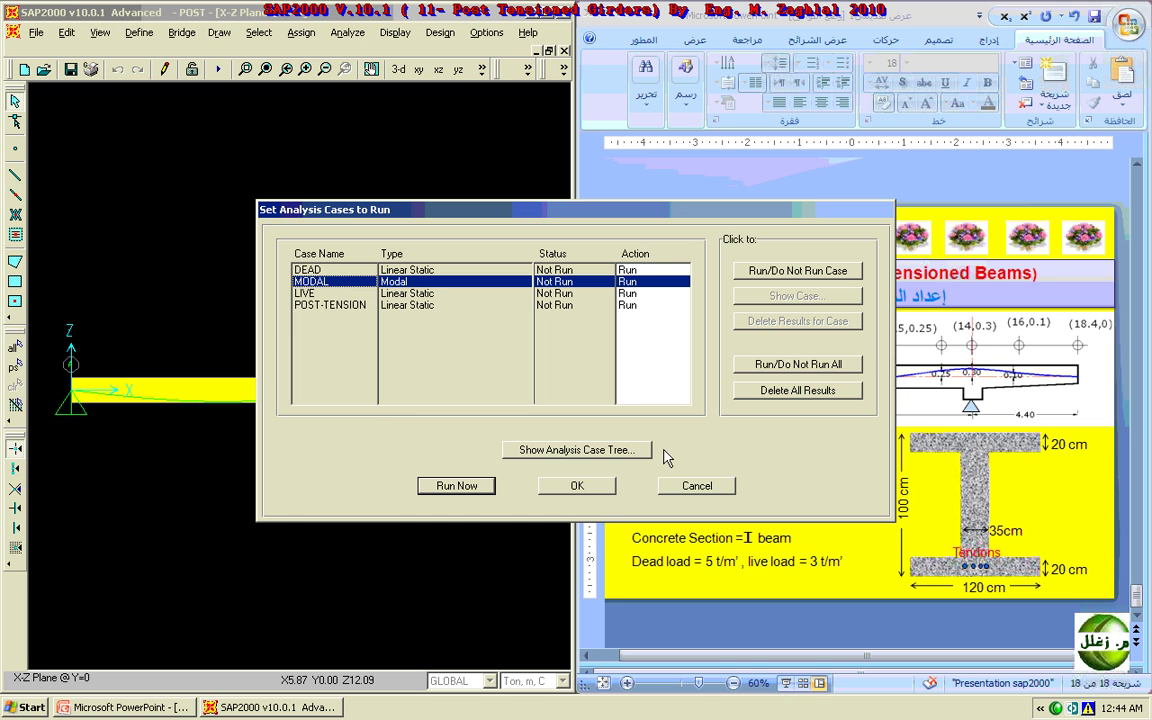
left_click(808, 275)
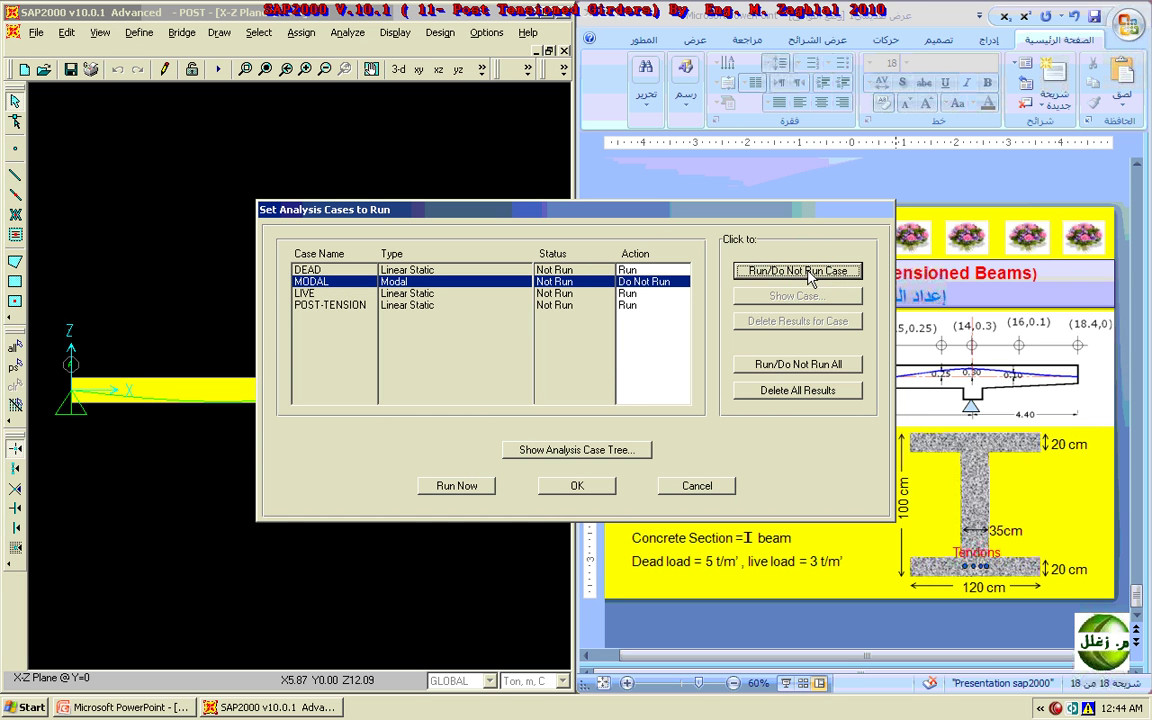
left_click(451, 486)
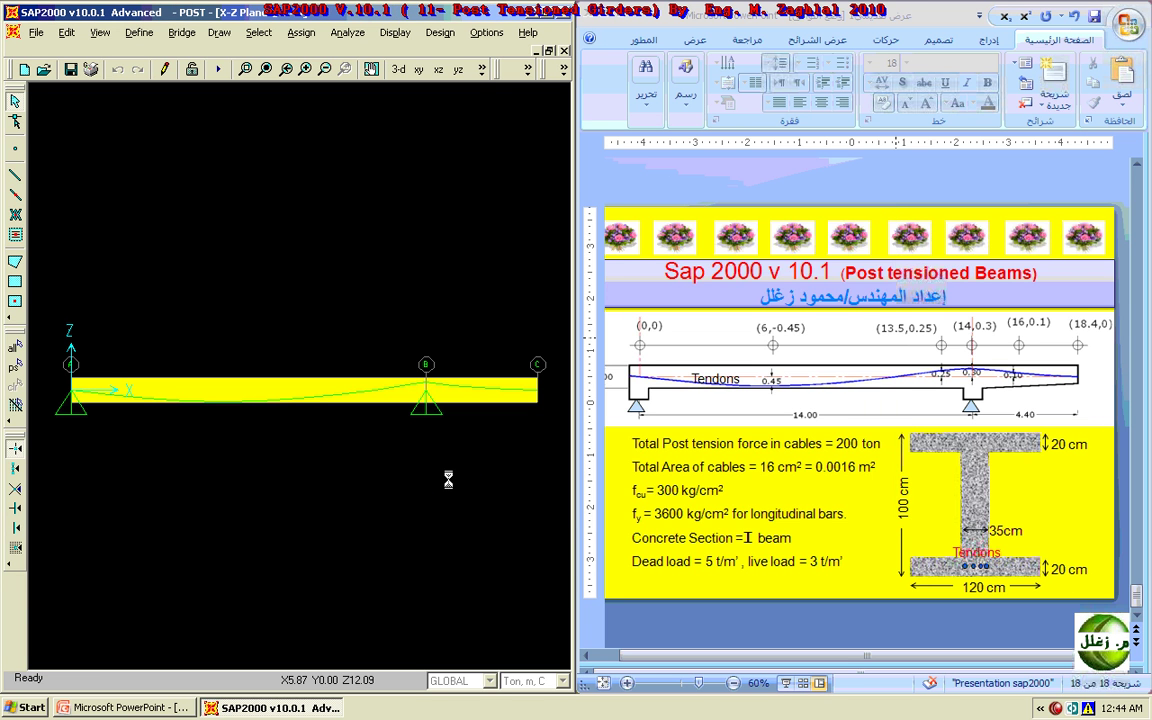